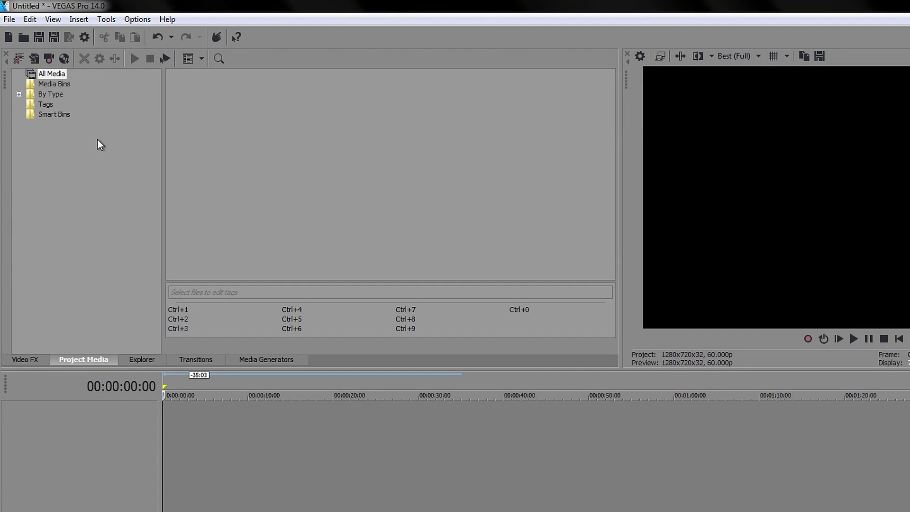
Undock the Video Preview as a floating window and dock it back in its original place
{"action": "left_click", "coordinate": [93, 139]}
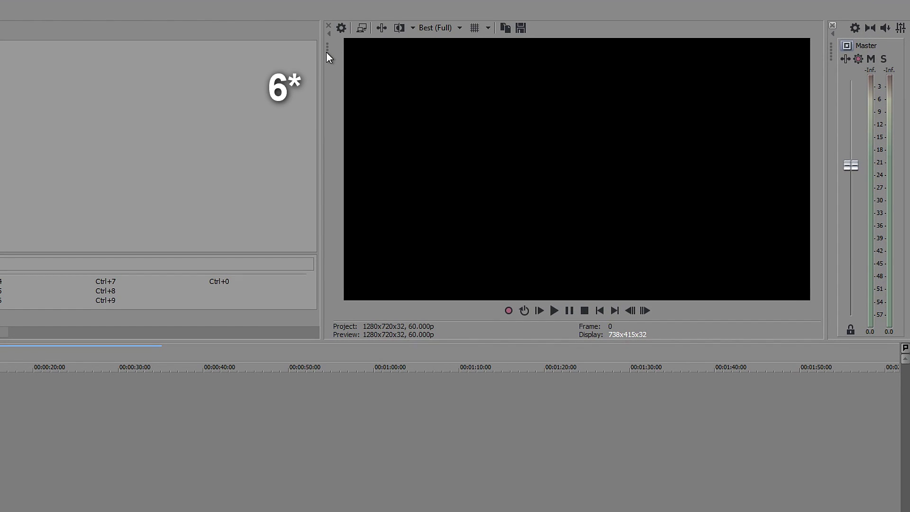
{"action": "left_click_drag", "start_coordinate": [329, 50], "coordinate": [269, 83]}
{"action": "left_click_drag", "start_coordinate": [341, 63], "coordinate": [324, 61]}
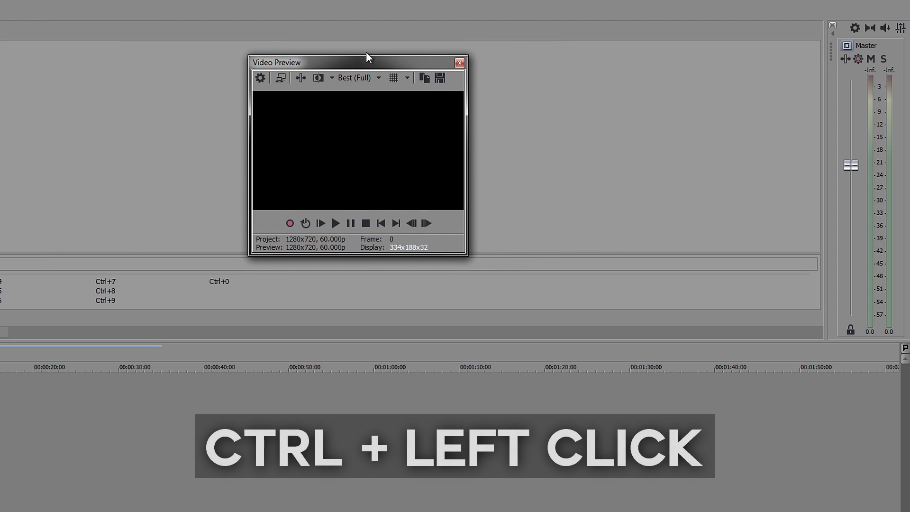
{"action": "left_click", "coordinate": [343, 65], "text": "ctrl"}
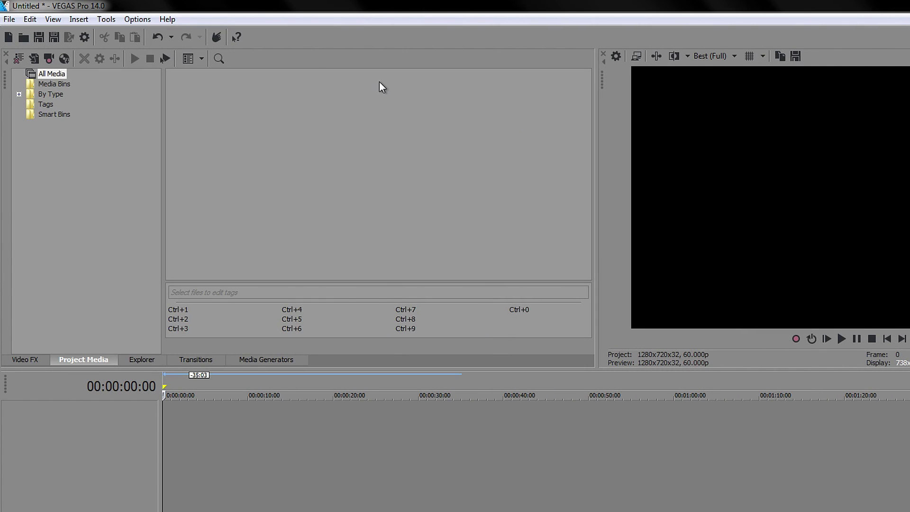
Examine the commands offered under File, Edit, View and Help
{"action": "left_click", "coordinate": [14, 20]}
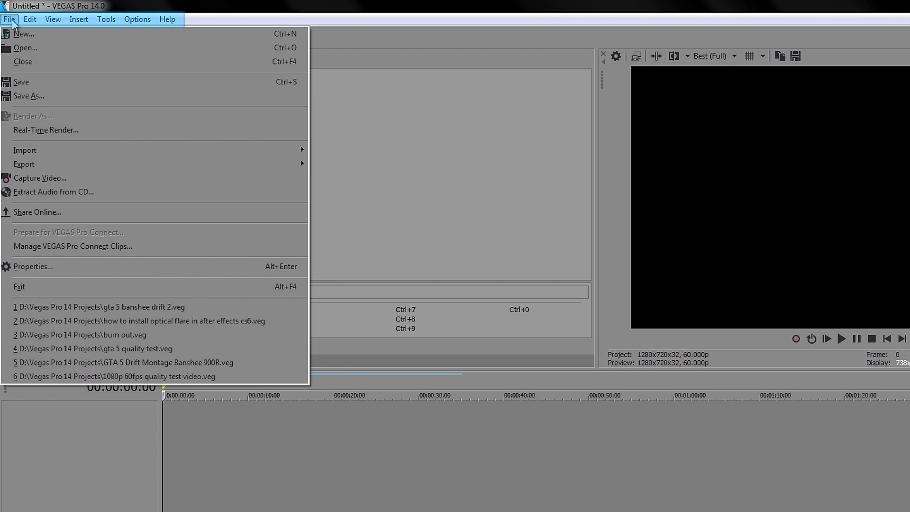
{"action": "mouse_move", "coordinate": [31, 22]}
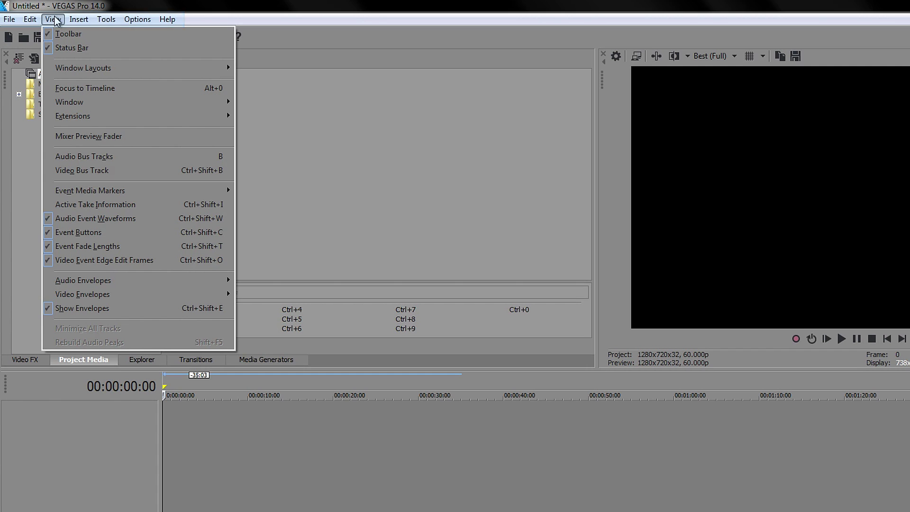
{"action": "mouse_move", "coordinate": [176, 20]}
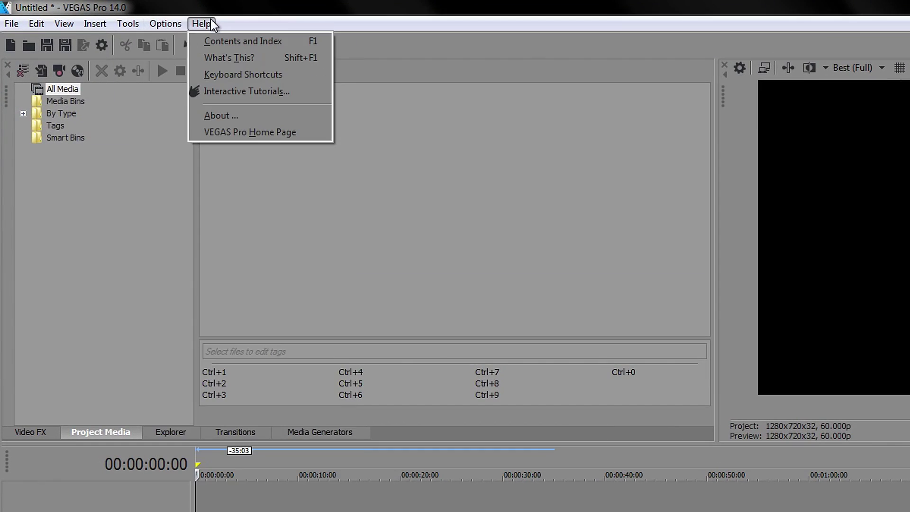
{"action": "mouse_move", "coordinate": [19, 23]}
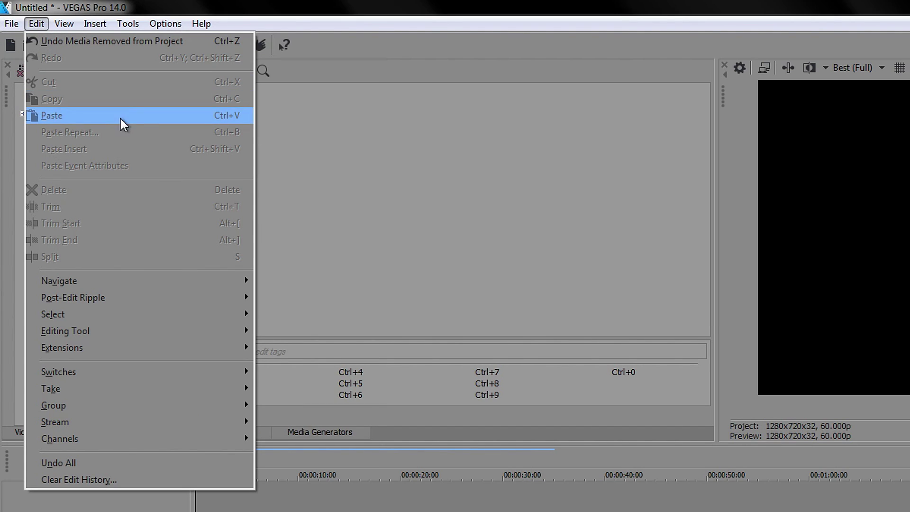
Hide the Video Preview window and show it again
{"action": "mouse_move", "coordinate": [73, 25]}
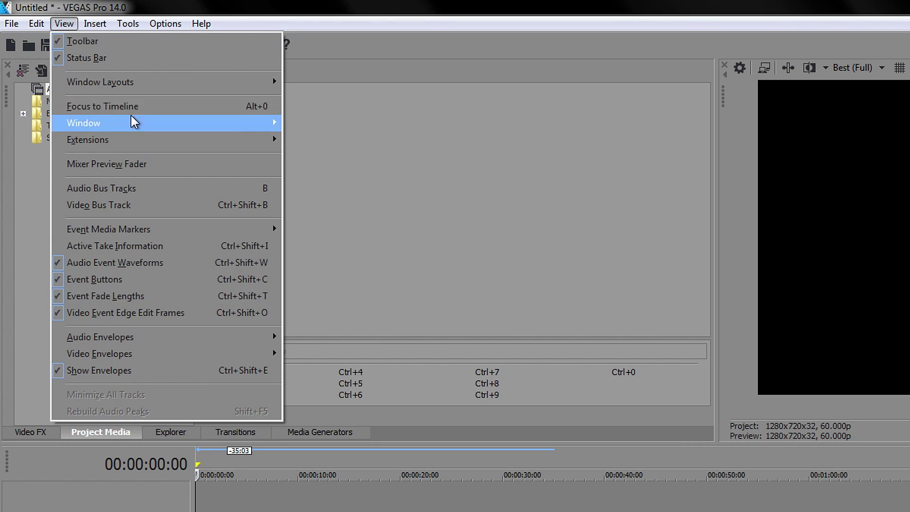
{"action": "mouse_move", "coordinate": [159, 128]}
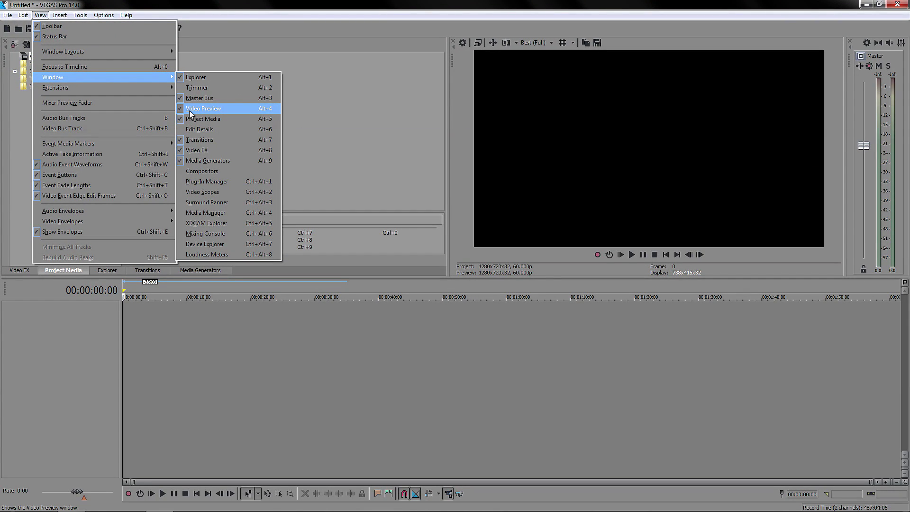
{"action": "left_click", "coordinate": [189, 110]}
{"action": "left_click", "coordinate": [40, 15]}
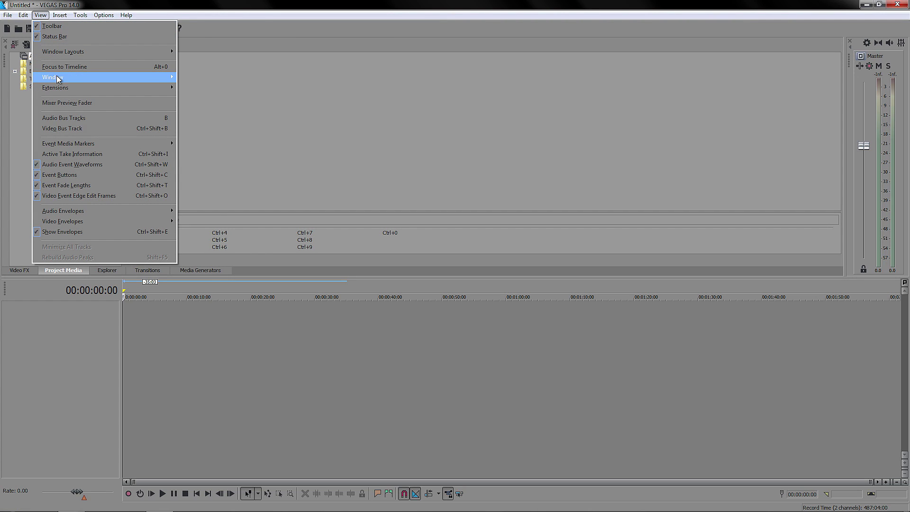
{"action": "mouse_move", "coordinate": [57, 77]}
{"action": "left_click", "coordinate": [202, 107]}
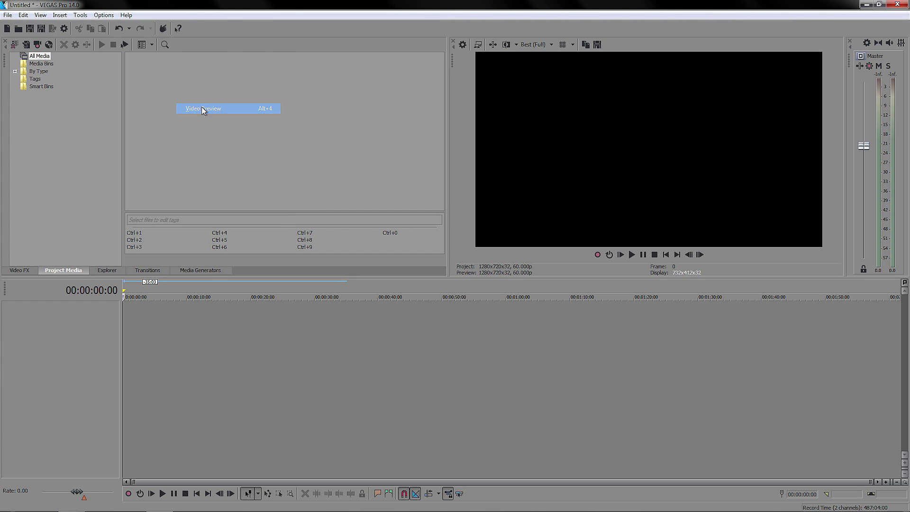
Examine the commands offered under Tools and Options, including the snapping settings
{"action": "left_click", "coordinate": [80, 15]}
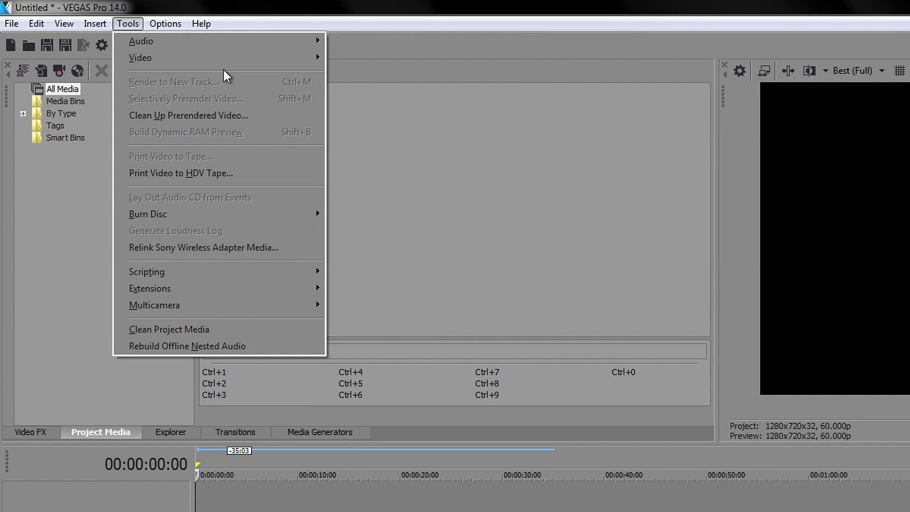
{"action": "left_click", "coordinate": [157, 26]}
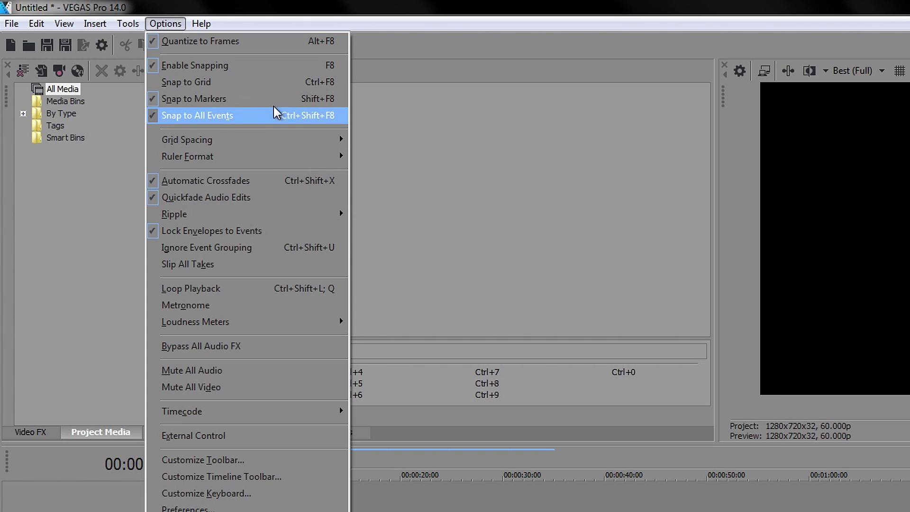
{"action": "left_click", "coordinate": [202, 26]}
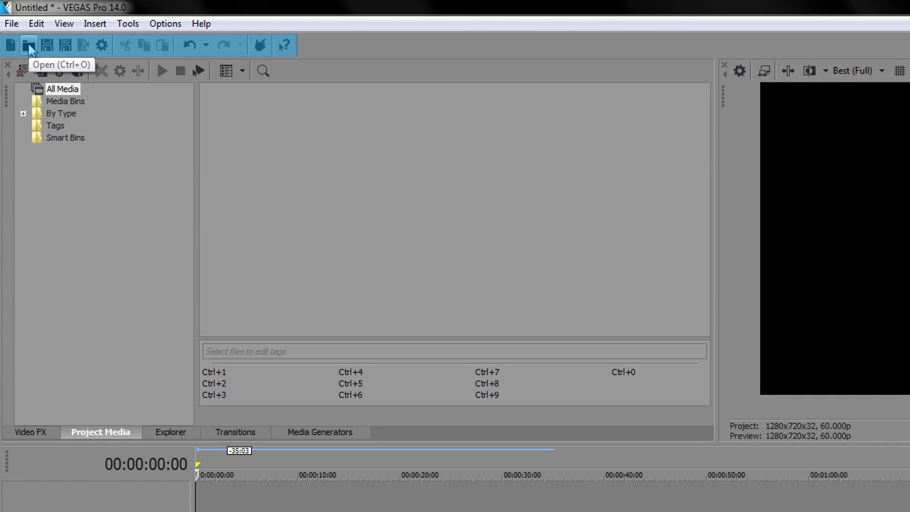
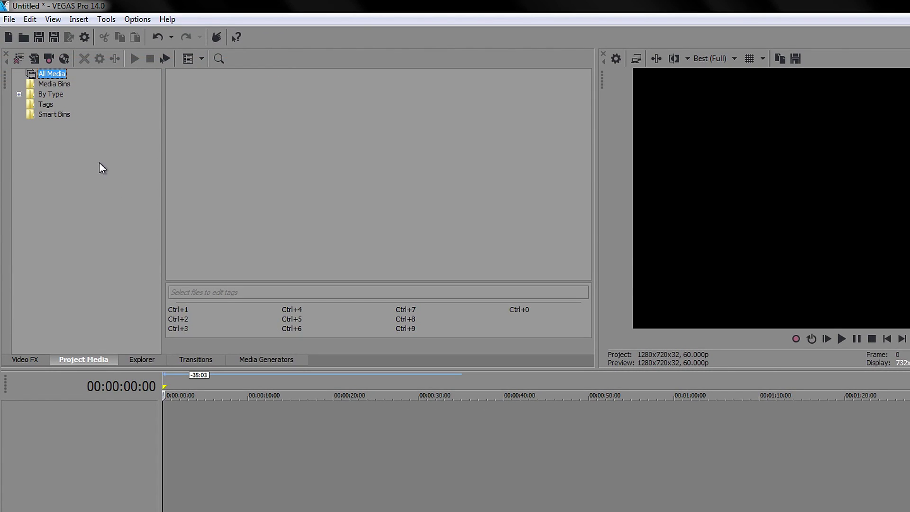
Browse the list of video effects and examine the presets they offer
{"action": "left_click", "coordinate": [236, 117]}
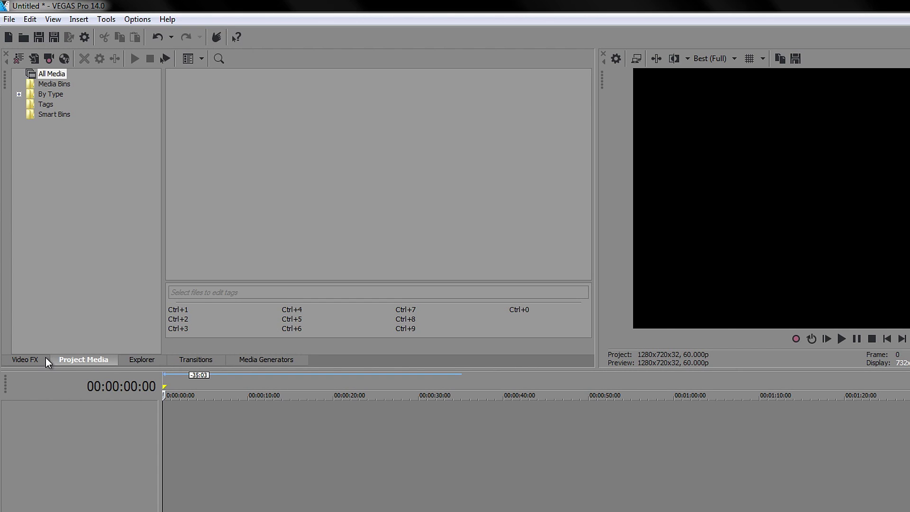
{"action": "left_click", "coordinate": [29, 359]}
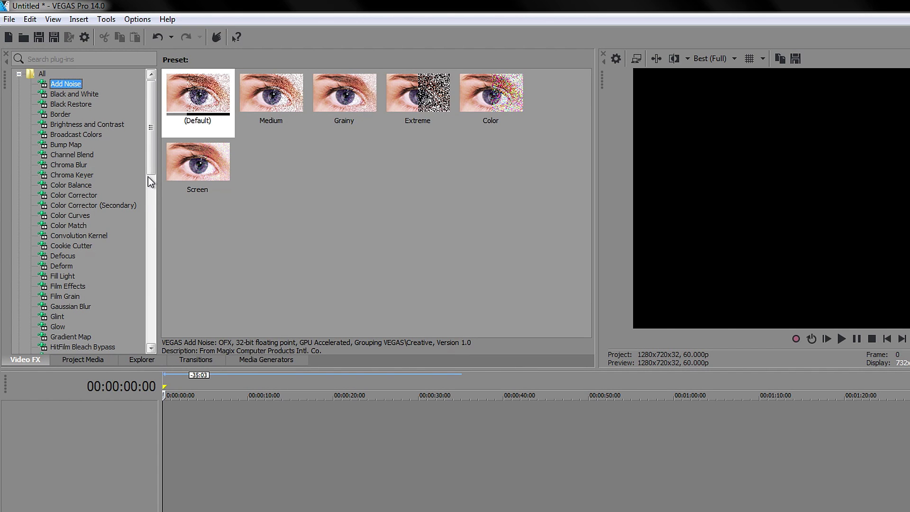
{"action": "left_click_drag", "start_coordinate": [149, 162], "coordinate": [105, 338]}
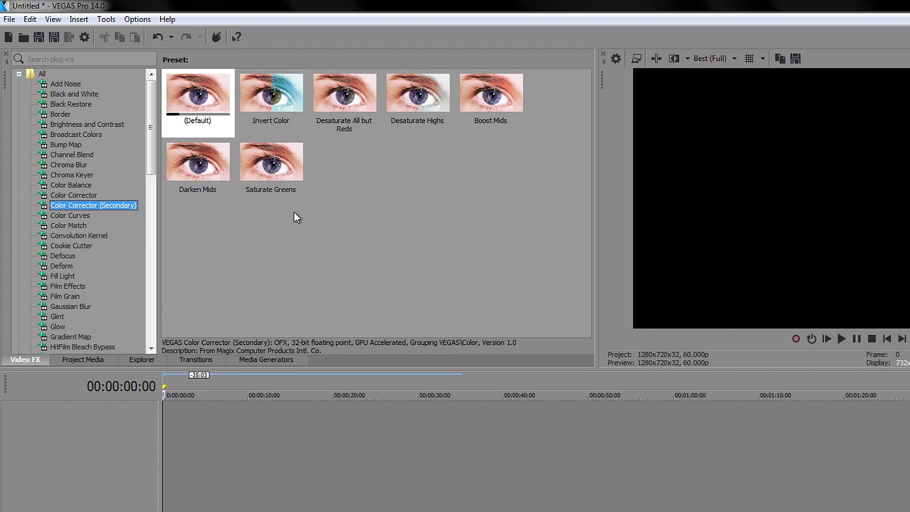
Look over the built-in file Explorer and compare it with the Project Media view
{"action": "left_click", "coordinate": [146, 360]}
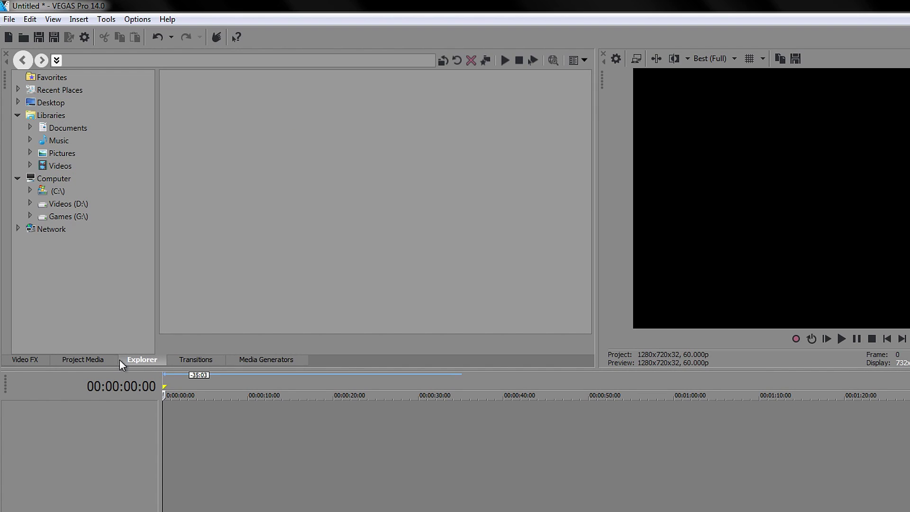
{"action": "left_click", "coordinate": [96, 361]}
{"action": "left_click", "coordinate": [138, 362]}
Examine the transition presets for 3D Cascade, 3D Fly In/Out, 3D Shuffle, Barn Door and Clock Wipe
{"action": "left_click", "coordinate": [202, 360]}
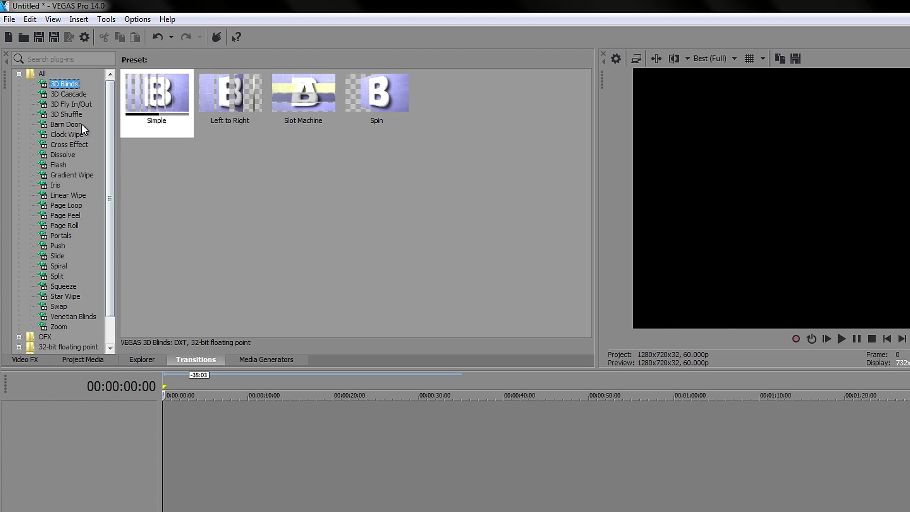
{"action": "left_click", "coordinate": [66, 96]}
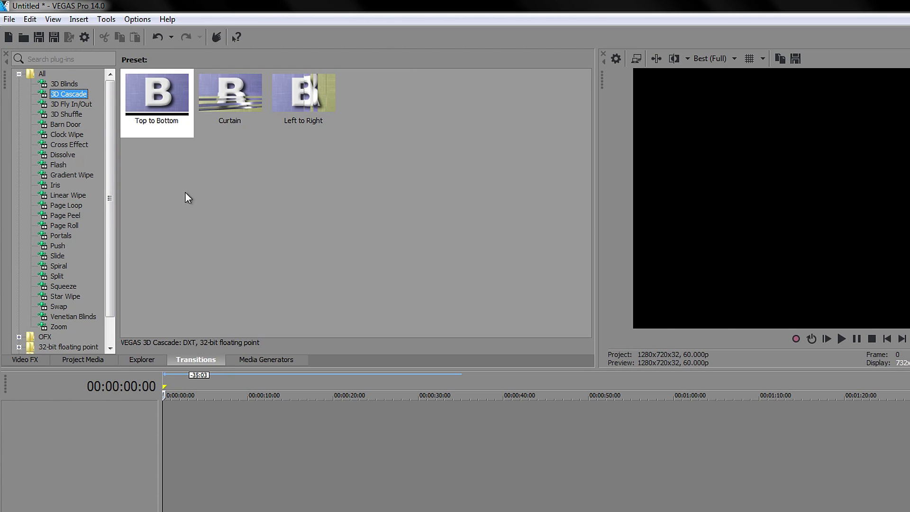
{"action": "left_click", "coordinate": [76, 109]}
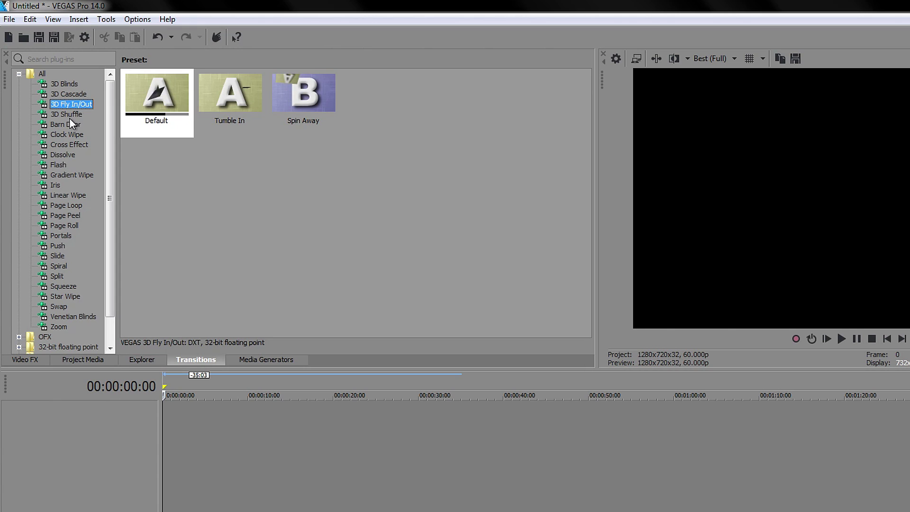
{"action": "left_click", "coordinate": [62, 113]}
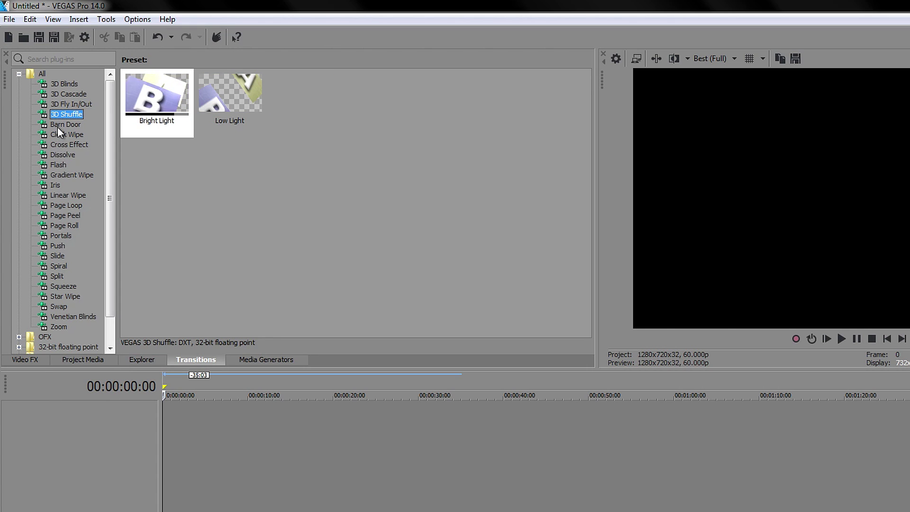
{"action": "left_click", "coordinate": [58, 125]}
{"action": "left_click", "coordinate": [53, 135]}
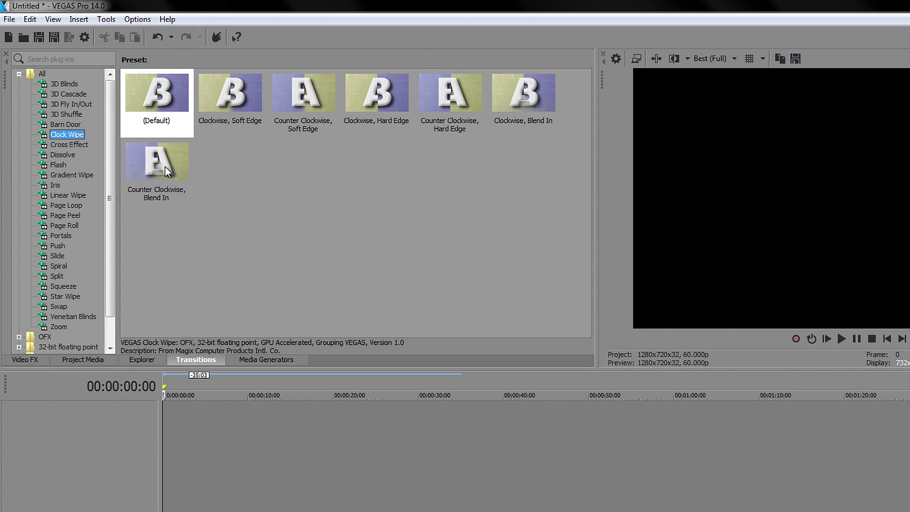
Move the timeline cursor to 00:00:26:02 and pick the default Clock Wipe preset without applying it
{"action": "left_click", "coordinate": [184, 418]}
{"action": "left_click", "coordinate": [385, 415]}
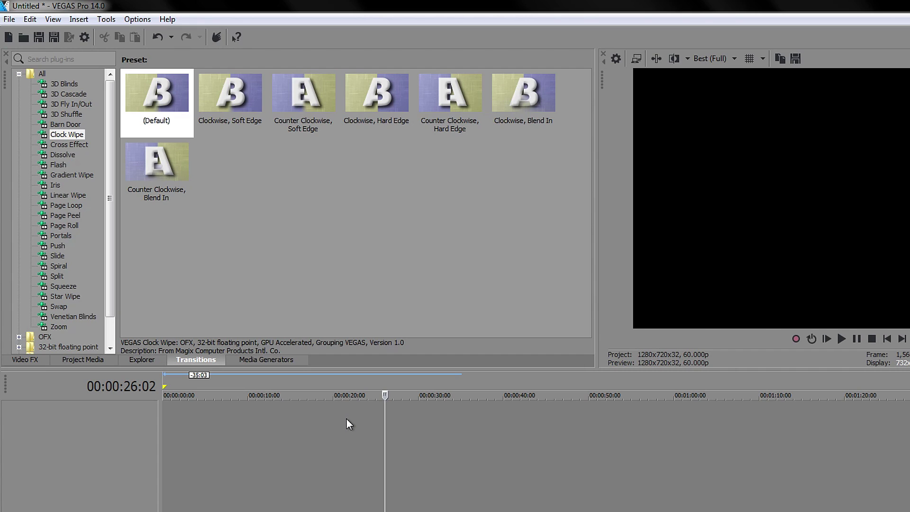
{"action": "mouse_move", "coordinate": [155, 102]}
{"action": "left_mouse_down"}
{"action": "mouse_move", "coordinate": [260, 197]}
{"action": "mouse_move", "coordinate": [331, 416]}
{"action": "mouse_move", "coordinate": [272, 256]}
{"action": "mouse_move", "coordinate": [167, 114]}
{"action": "left_mouse_up"}
{"action": "left_click", "coordinate": [260, 199]}
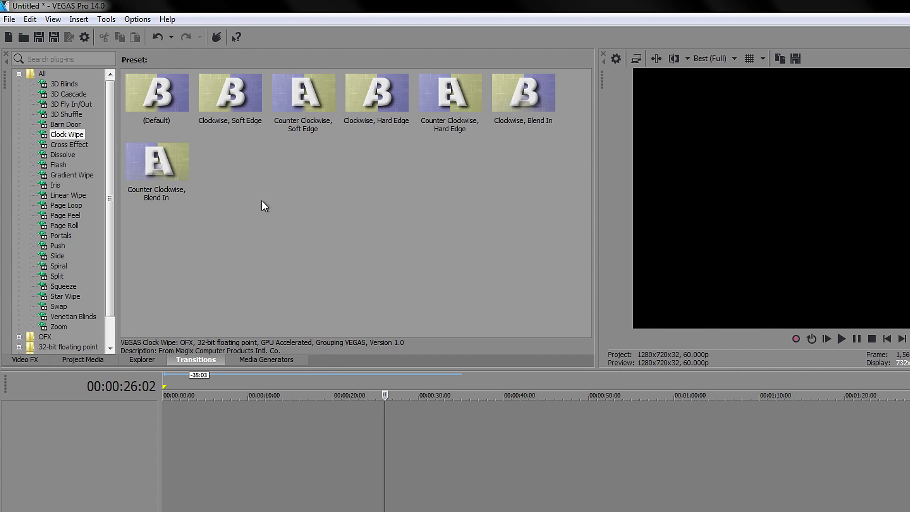
Examine the presets of the media generators (Legacy) Text and Titles & Text
{"action": "left_click", "coordinate": [281, 359]}
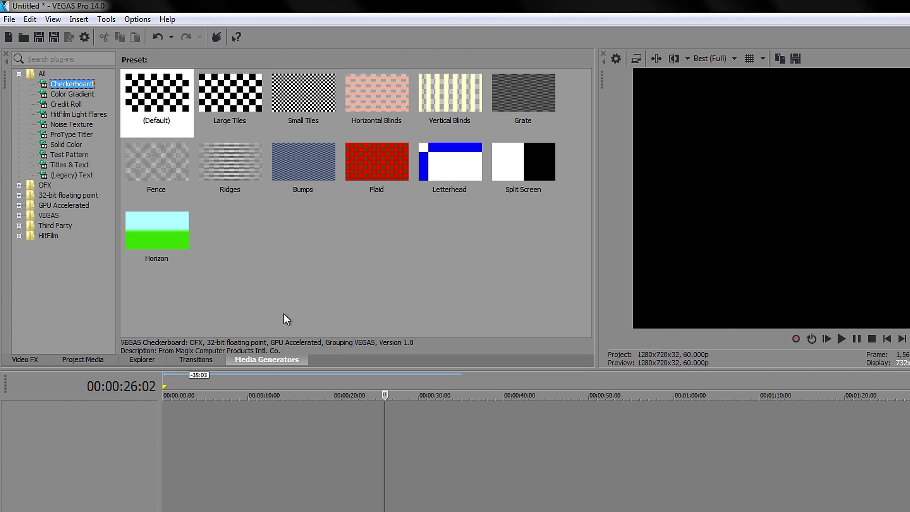
{"action": "left_click", "coordinate": [55, 175]}
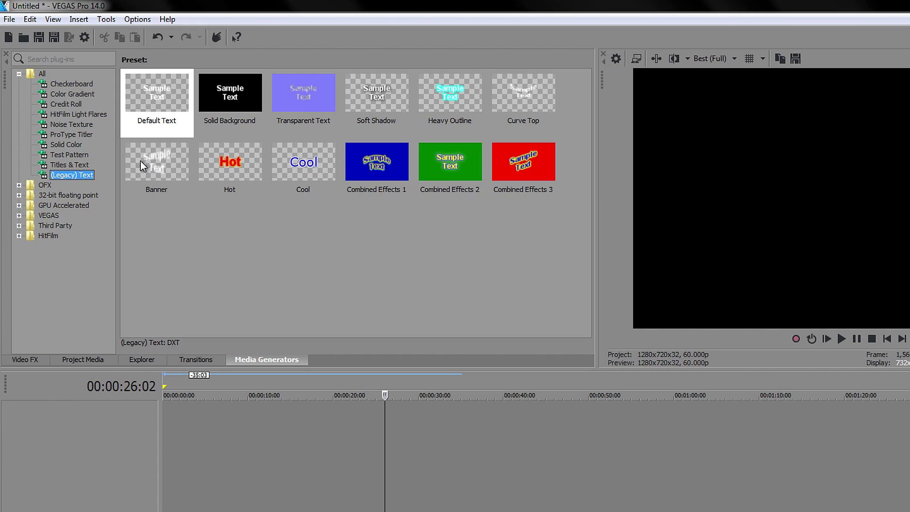
{"action": "left_click", "coordinate": [65, 166]}
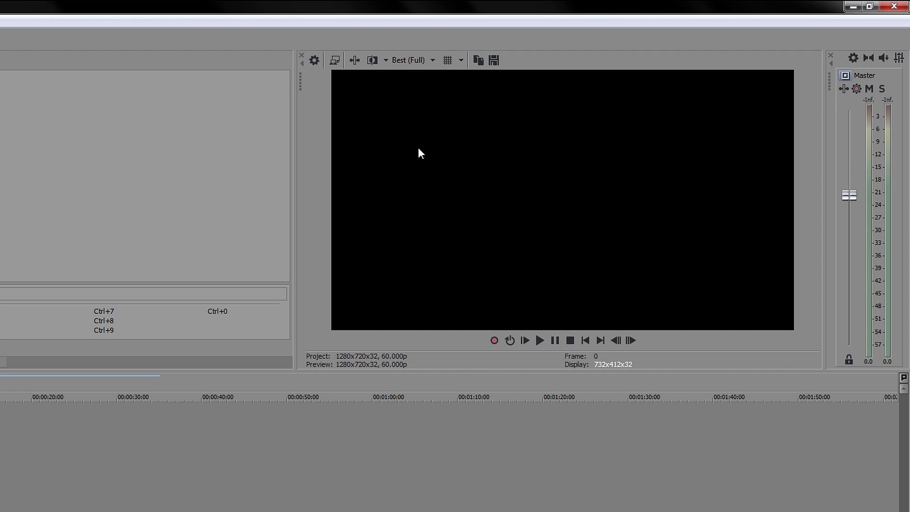
View the video preview in full screen and return to the normal workspace
{"action": "left_click", "coordinate": [337, 59]}
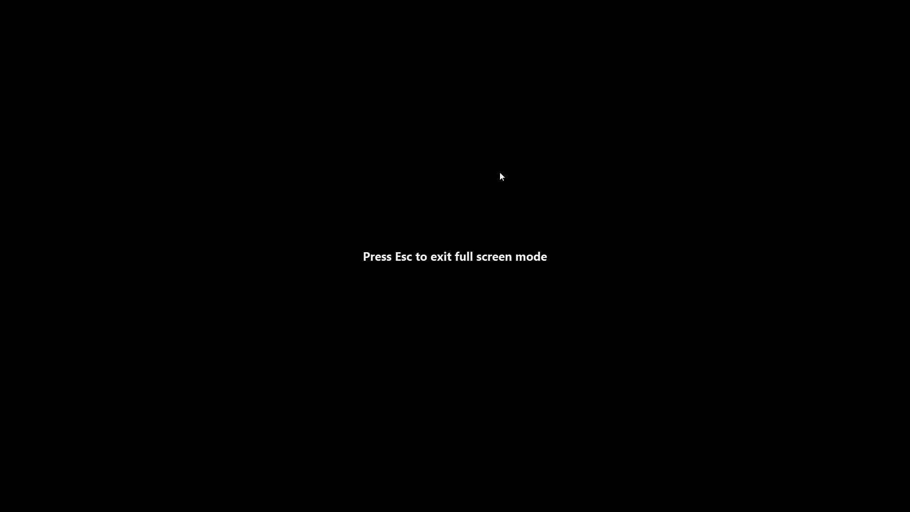
{"action": "key", "text": "Escape"}
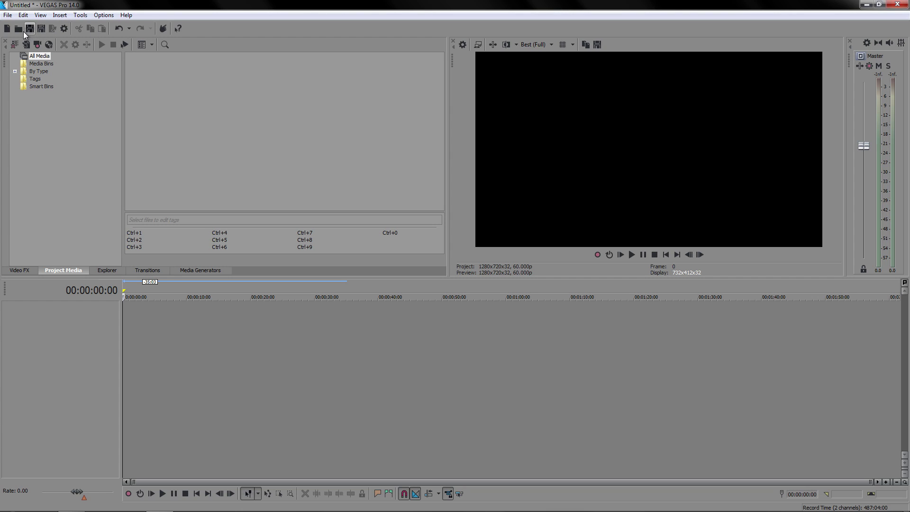
Switch to Windows Explorer, add the video gta 5 quality test 3 at the timeline's start, and place the cursor at 00:00:04:08
{"action": "left_click", "coordinate": [8, 15]}
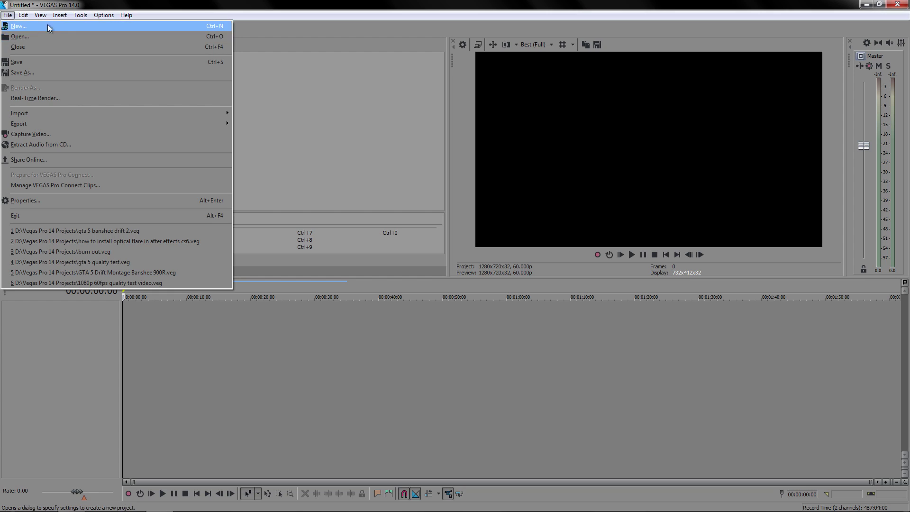
{"action": "left_click", "coordinate": [126, 15]}
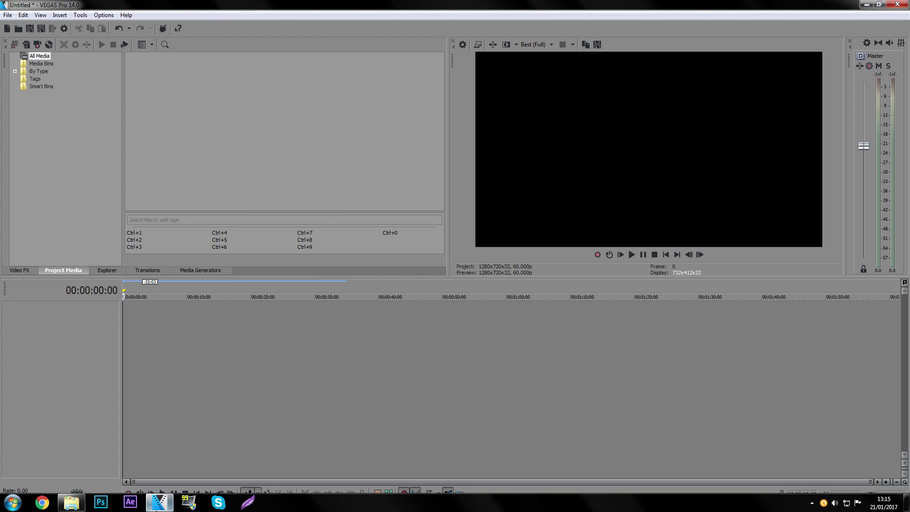
{"action": "left_click", "coordinate": [71, 502]}
{"action": "left_click_drag", "start_coordinate": [648, 292], "coordinate": [116, 323]}
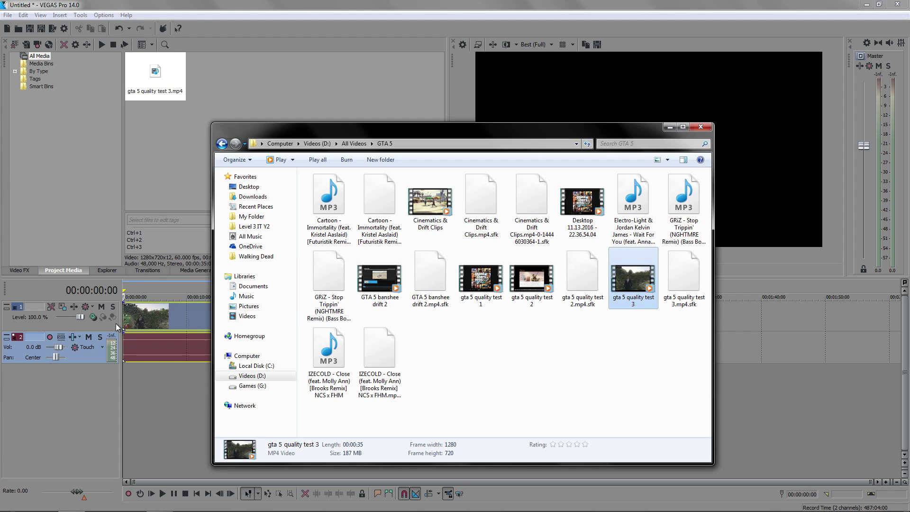
{"action": "left_click", "coordinate": [150, 320]}
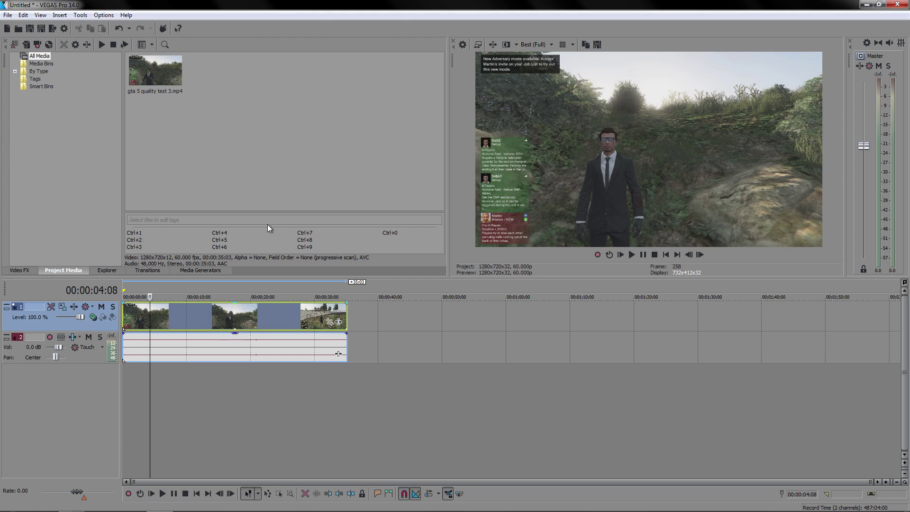
Disable resampling for the gta 5 quality test 3 video event in its properties
{"action": "right_click", "coordinate": [186, 320]}
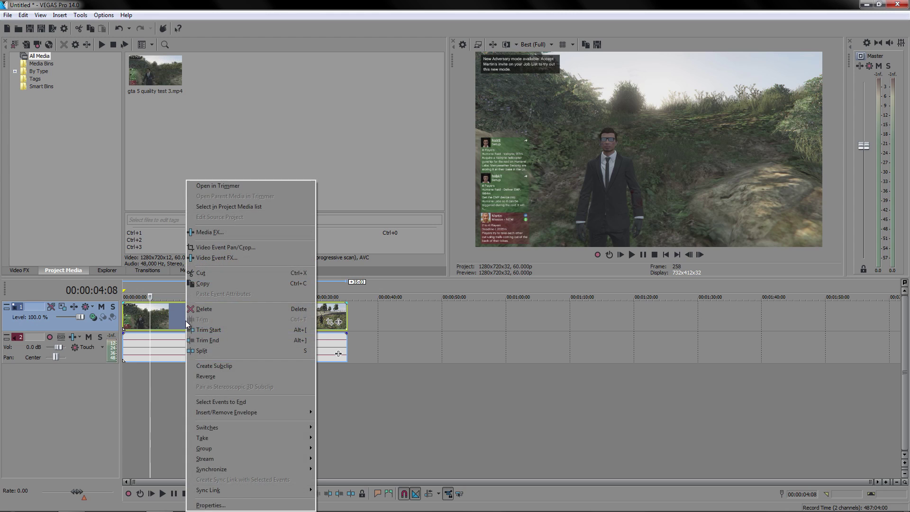
{"action": "left_click", "coordinate": [229, 507]}
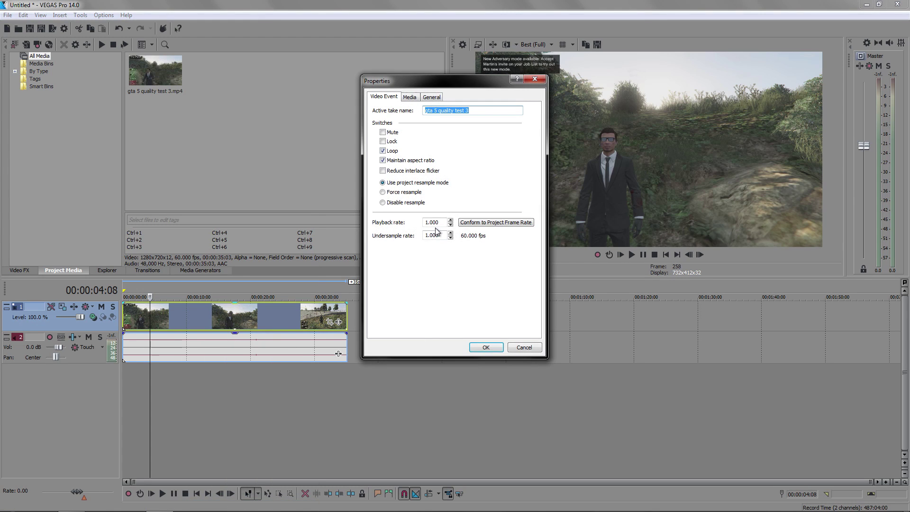
{"action": "left_click", "coordinate": [407, 204]}
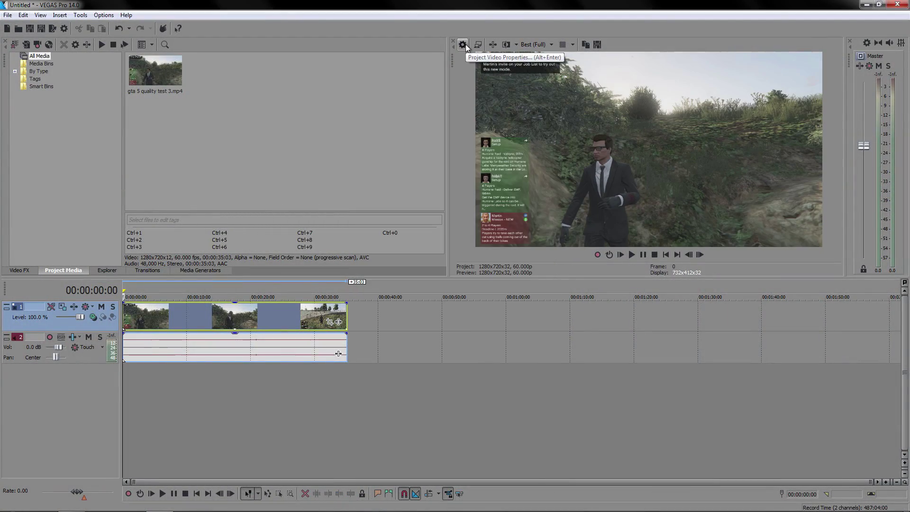
Set the project's resample mode to Disable resample and make these settings the default for all new projects
{"action": "left_click", "coordinate": [463, 44]}
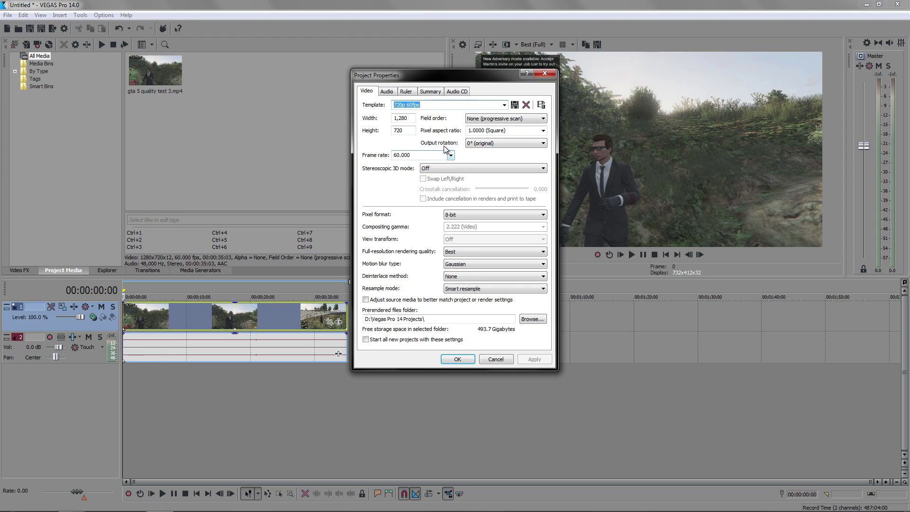
{"action": "left_click", "coordinate": [457, 290]}
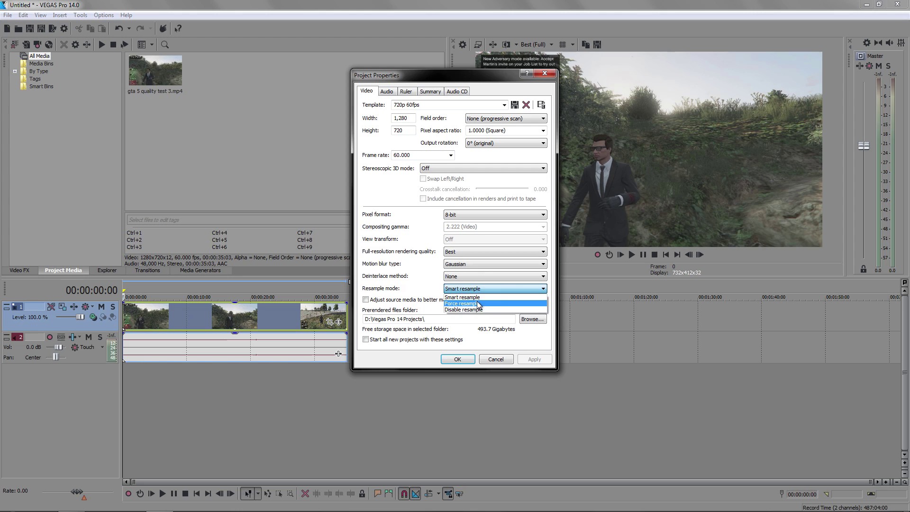
{"action": "left_click", "coordinate": [468, 309]}
{"action": "left_click", "coordinate": [366, 340]}
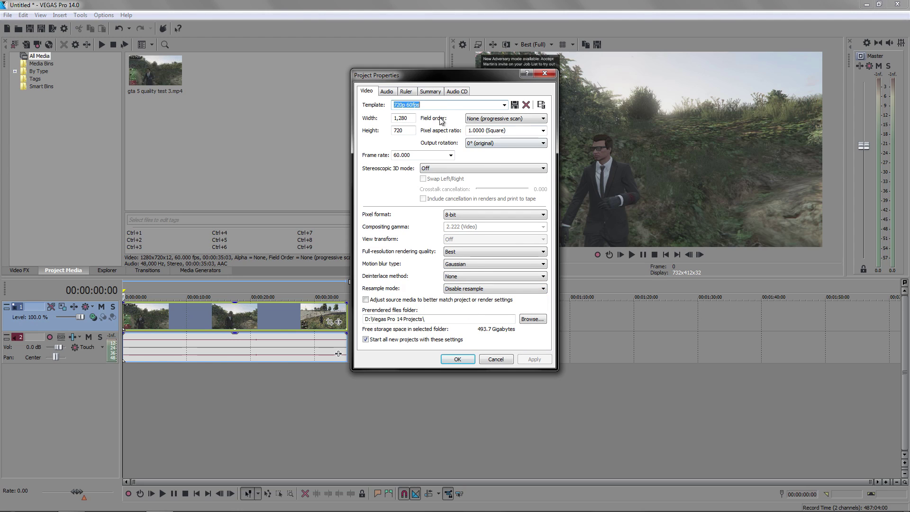
Review the available project templates, keep 720p 60fps, and accept the project properties
{"action": "left_click", "coordinate": [505, 105]}
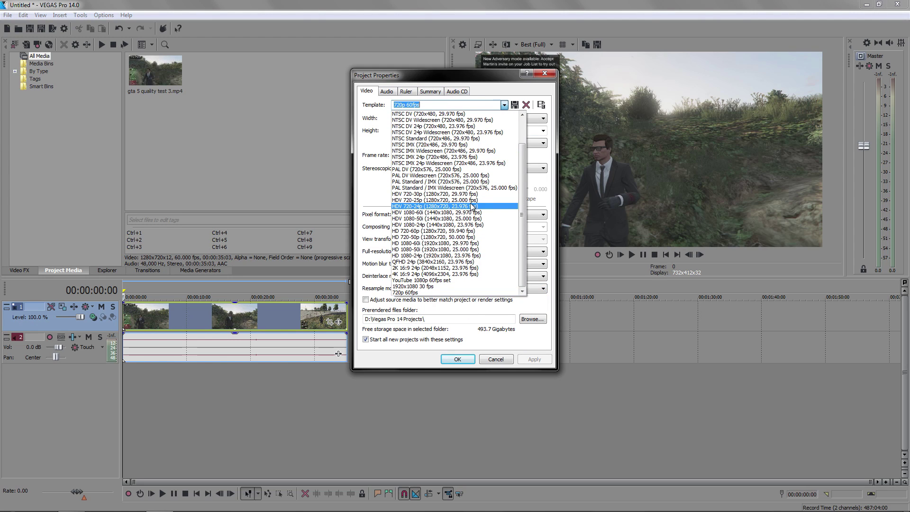
{"action": "left_click", "coordinate": [505, 106]}
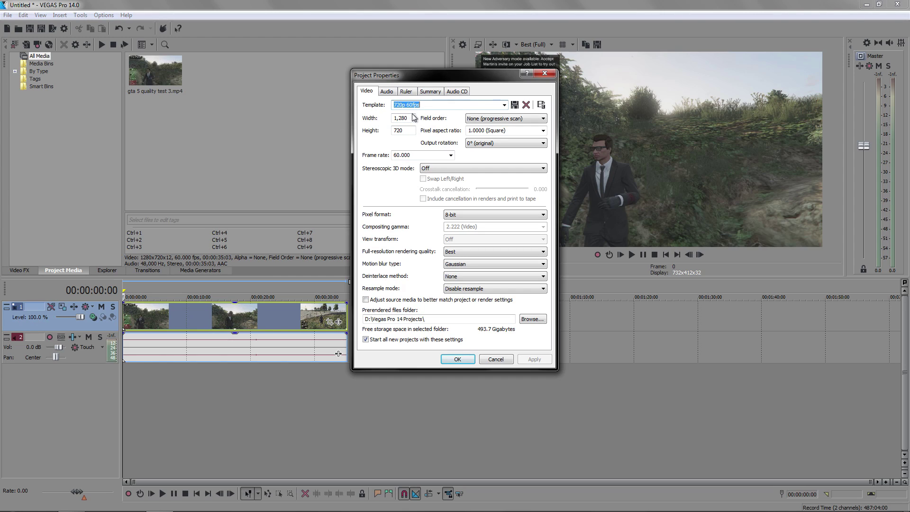
{"action": "left_click", "coordinate": [435, 106]}
{"action": "key", "text": "Return"}
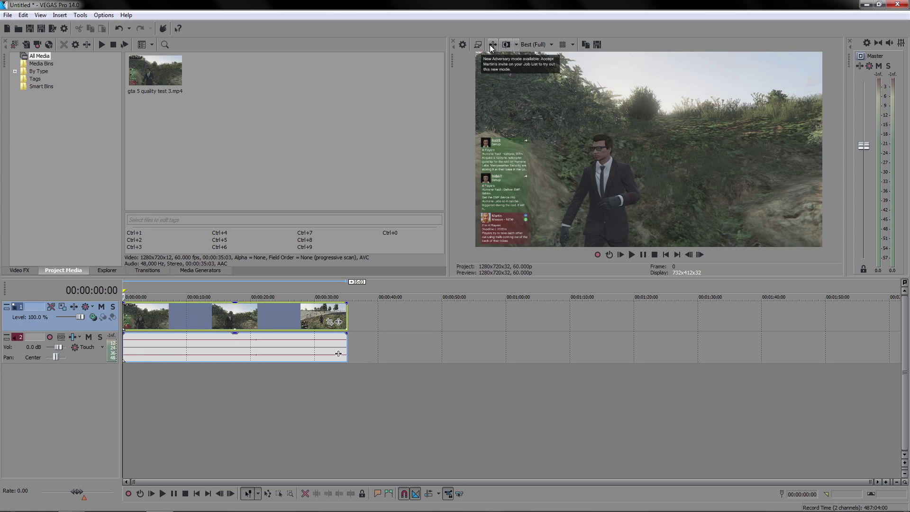
View the effects available for the video event in the Plug-In Chooser and cancel without adding any
{"action": "left_click", "coordinate": [339, 322]}
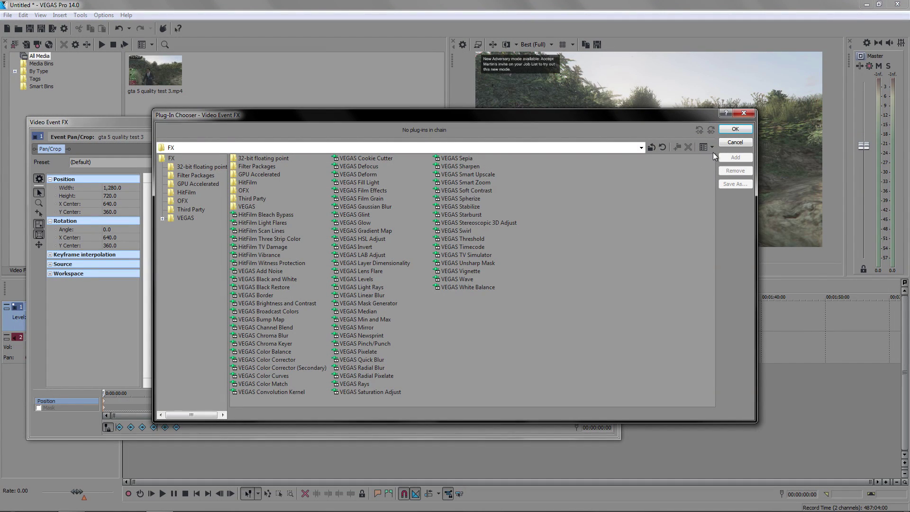
{"action": "left_click", "coordinate": [735, 142]}
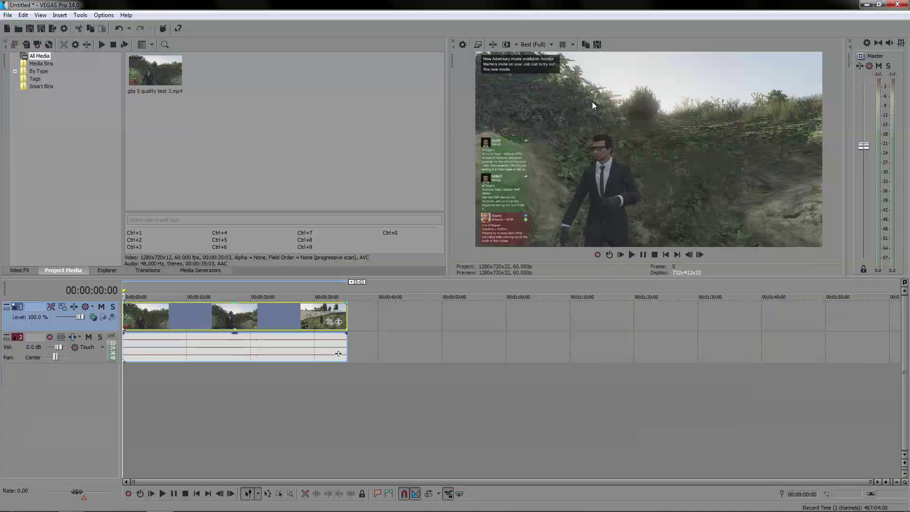
Try the video preview quality at Draft (Quarter) and restore it to Best (Full)
{"action": "left_click", "coordinate": [543, 44]}
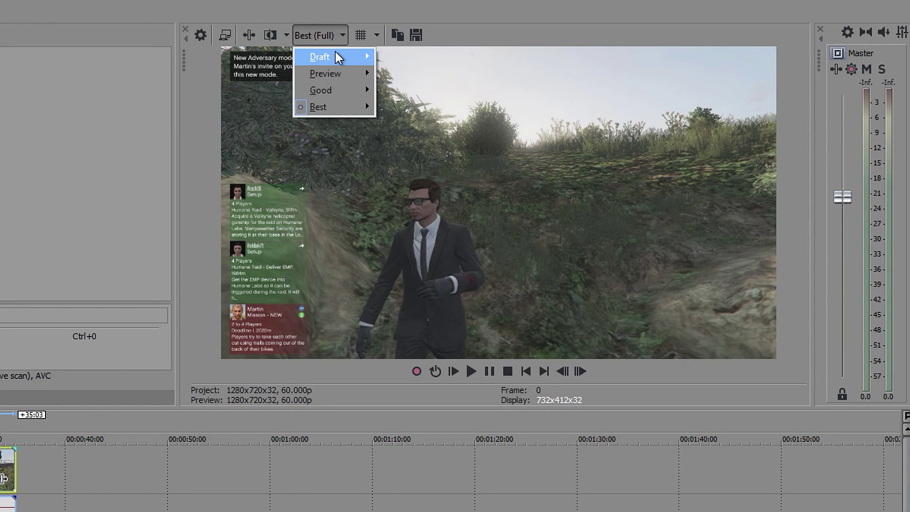
{"action": "mouse_move", "coordinate": [335, 53]}
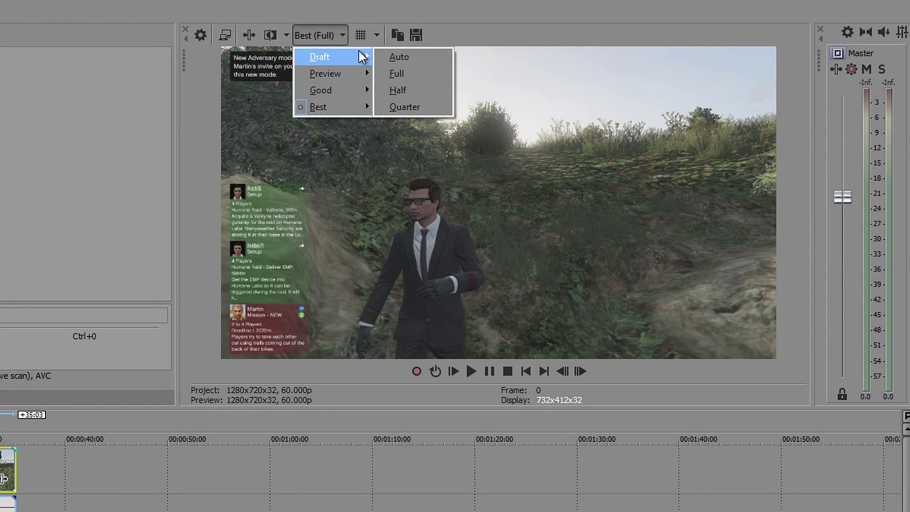
{"action": "left_click", "coordinate": [415, 107]}
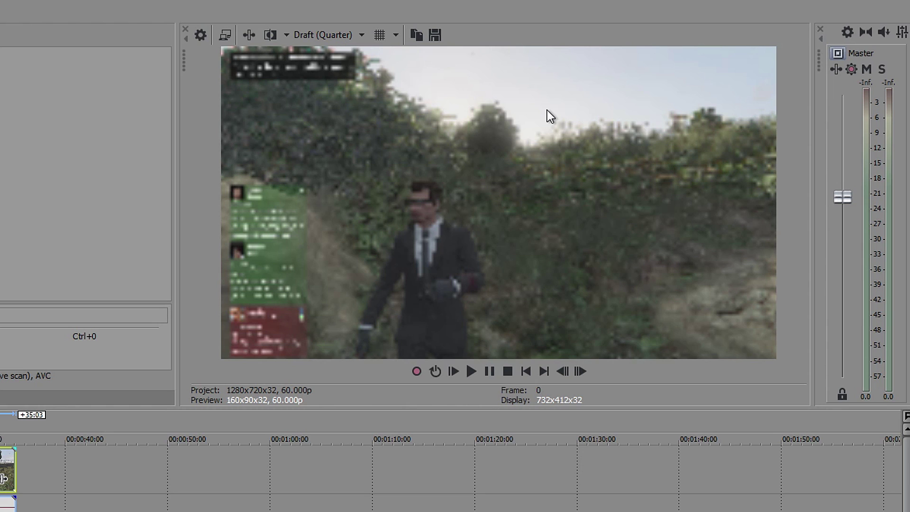
{"action": "left_click", "coordinate": [356, 38]}
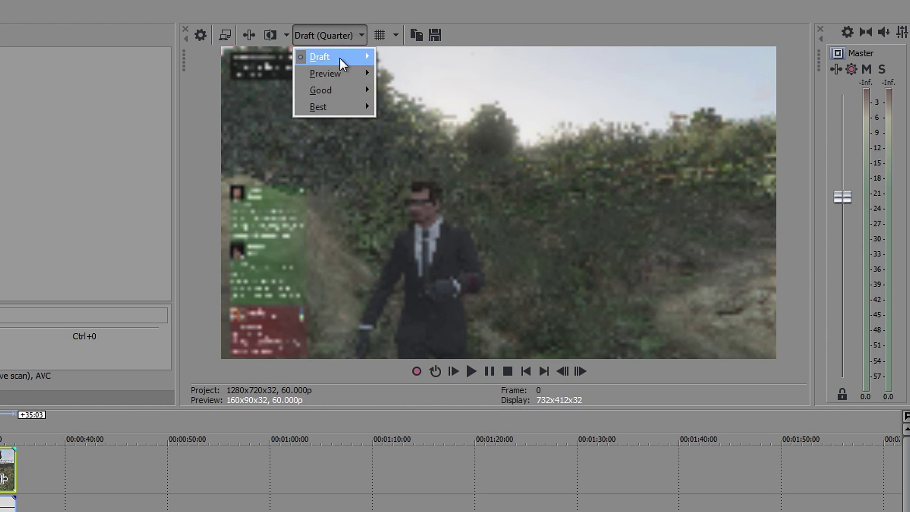
{"action": "mouse_move", "coordinate": [327, 107]}
{"action": "left_click", "coordinate": [401, 123]}
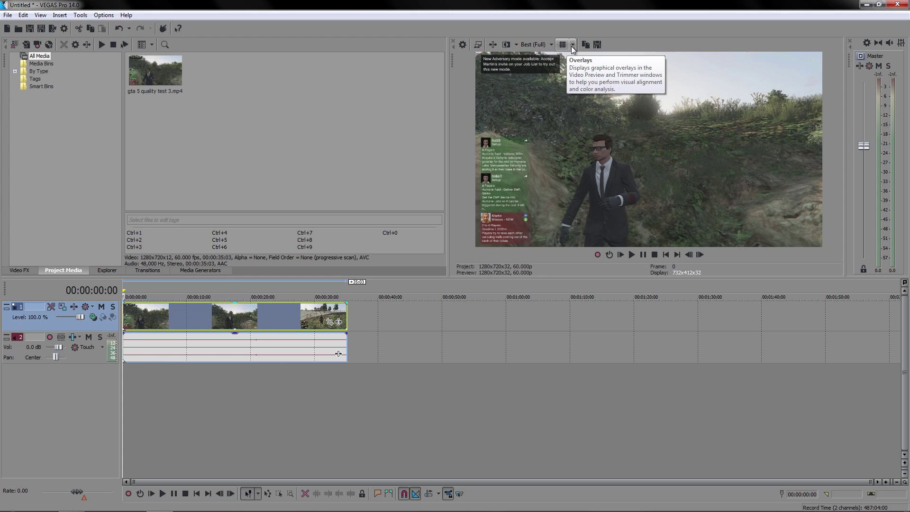
Examine the video preview's overlay options and the Save Snapshot to File dialog without saving an image
{"action": "left_click", "coordinate": [573, 45]}
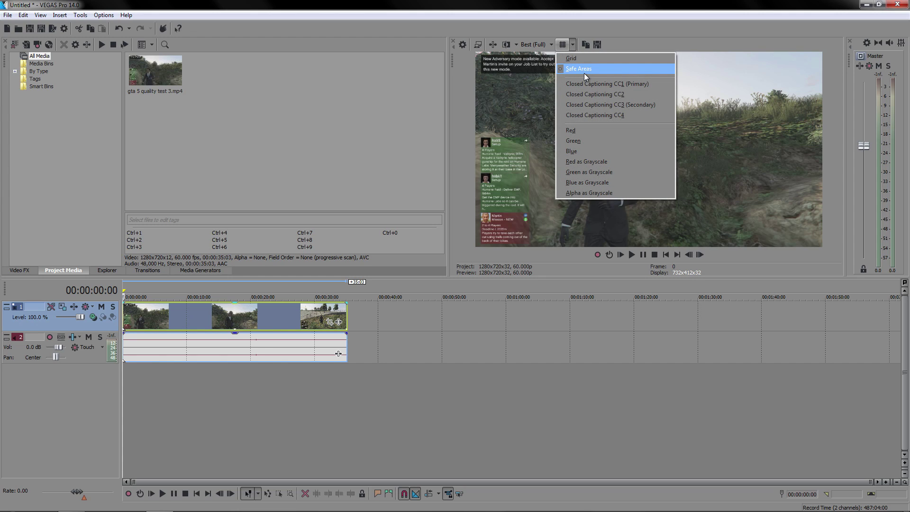
{"action": "left_click", "coordinate": [619, 42]}
{"action": "left_click", "coordinate": [574, 46]}
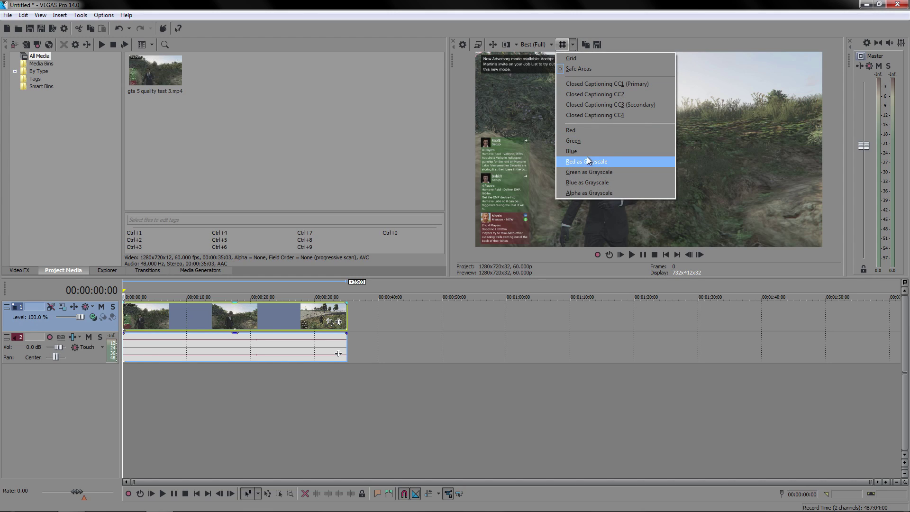
{"action": "left_click", "coordinate": [614, 46]}
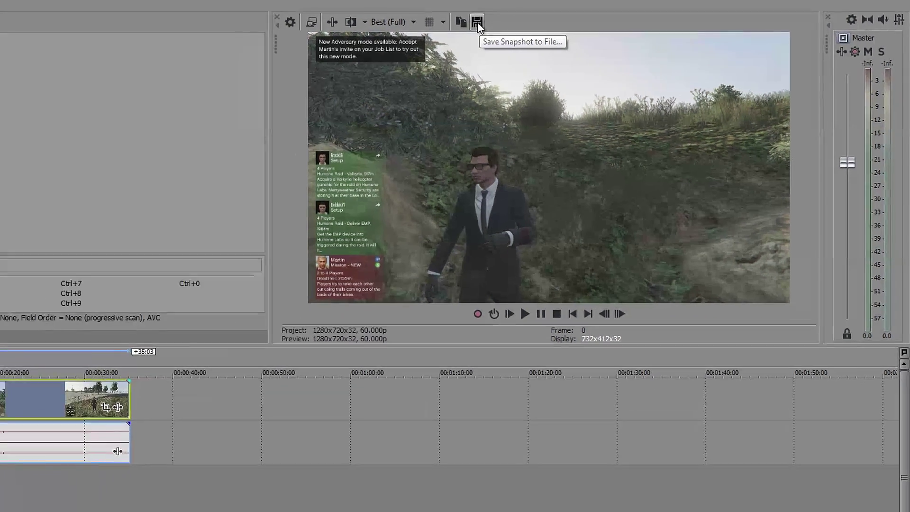
{"action": "left_click", "coordinate": [477, 22]}
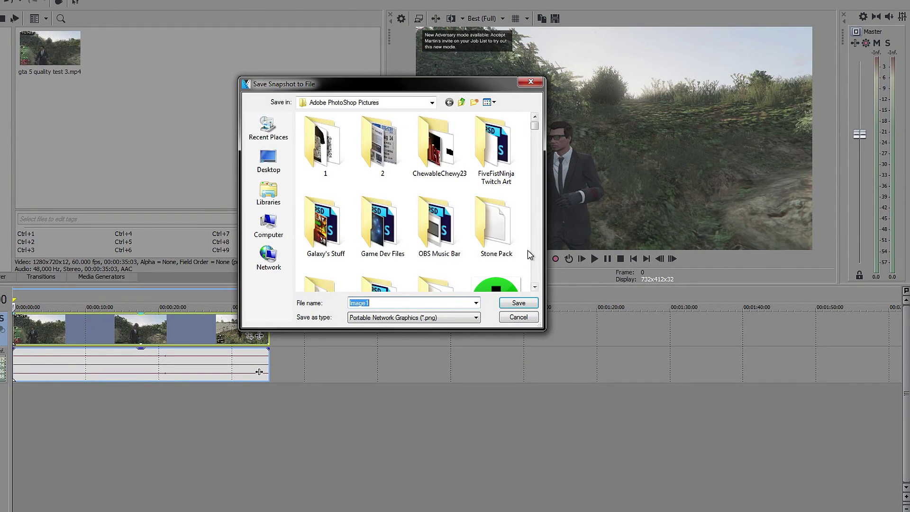
{"action": "left_click", "coordinate": [522, 321]}
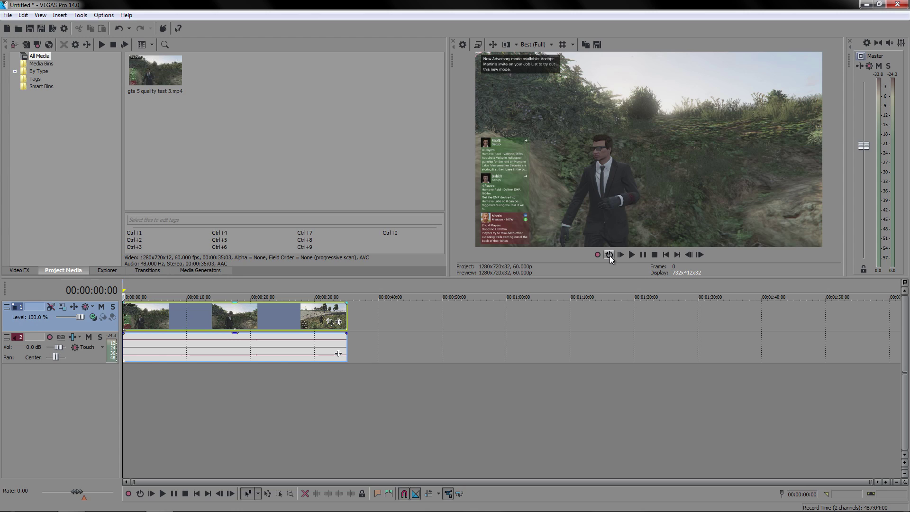
Set the loop region to span the whole clip on the timeline
{"action": "double_click", "coordinate": [206, 391]}
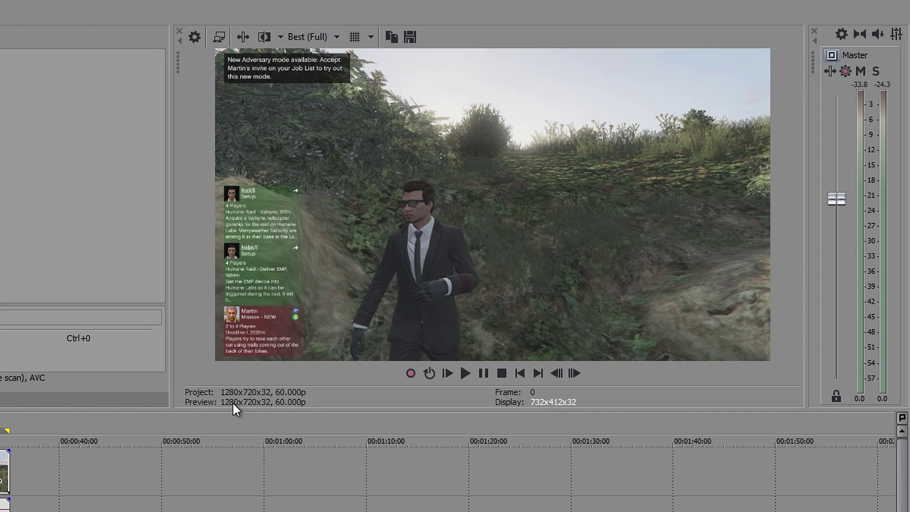
Compare the preview resolution at Draft (Quarter) with Best (Full), leaving Best (Full) active
{"action": "left_click", "coordinate": [313, 36]}
{"action": "mouse_move", "coordinate": [323, 64]}
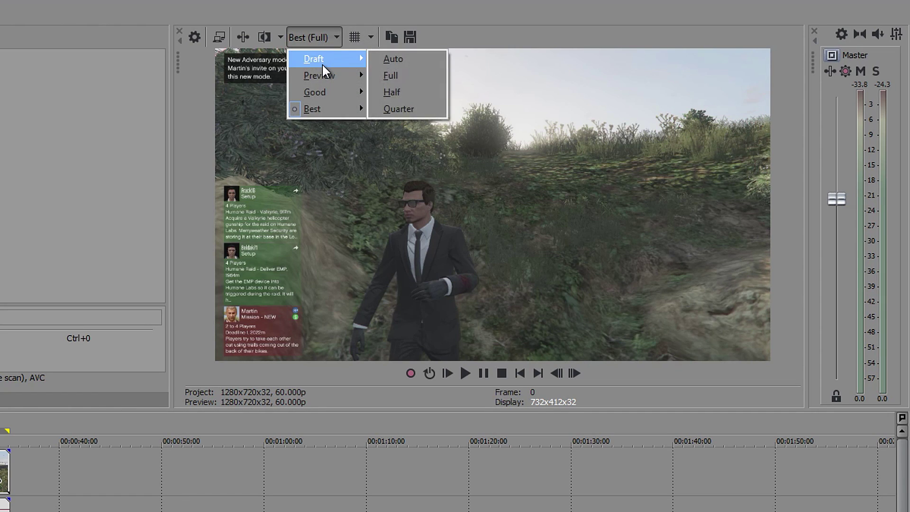
{"action": "left_click", "coordinate": [393, 109]}
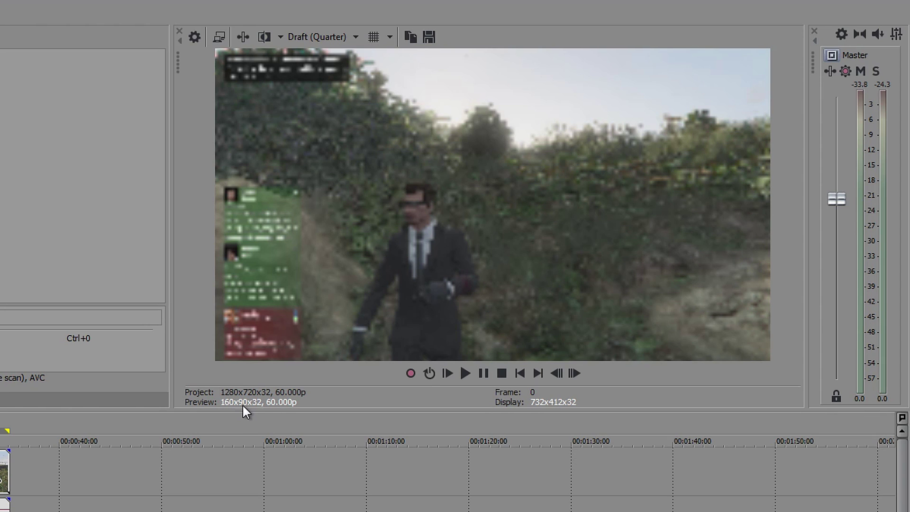
{"action": "left_click", "coordinate": [318, 32]}
{"action": "mouse_move", "coordinate": [346, 113]}
{"action": "left_click", "coordinate": [381, 126]}
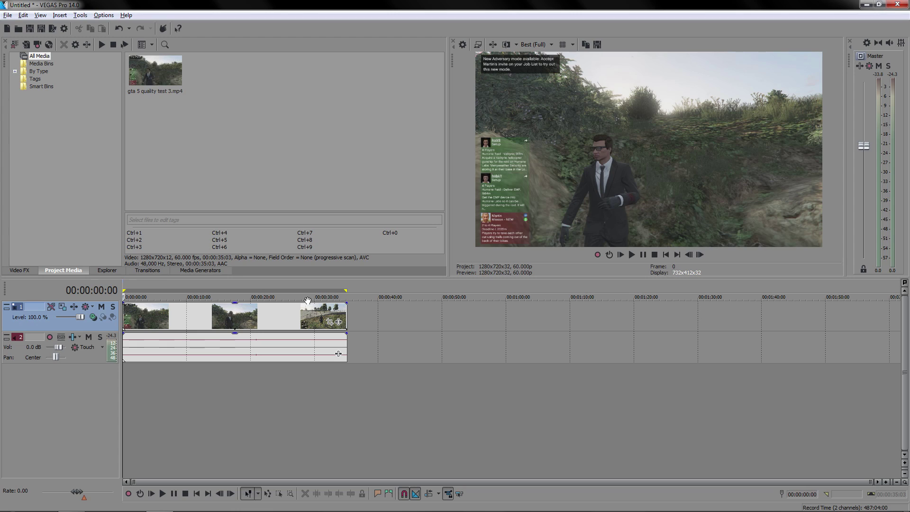
Step frame by frame through the clip from 00:00:22:09 to 00:00:22:25, and return the cursor to the timeline's start
{"action": "left_click", "coordinate": [265, 320]}
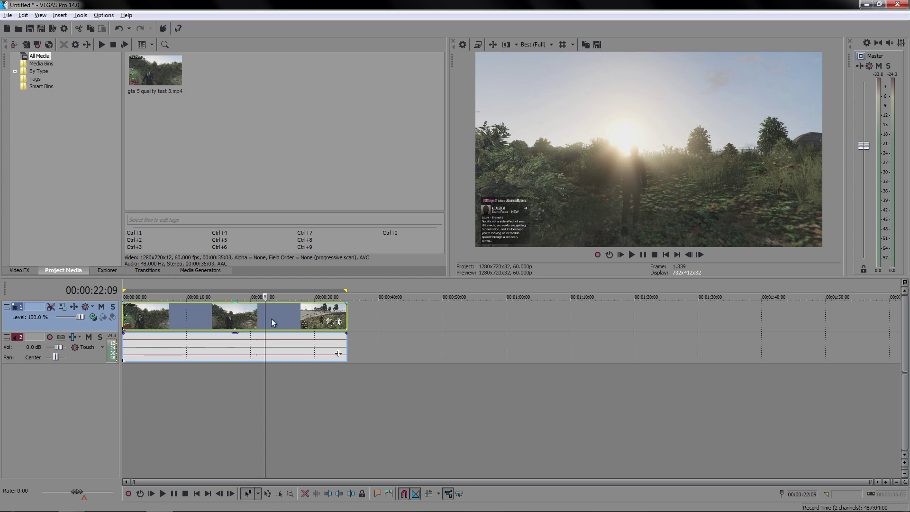
{"action": "left_click", "coordinate": [700, 256]}
{"action": "left_click", "coordinate": [700, 255]}
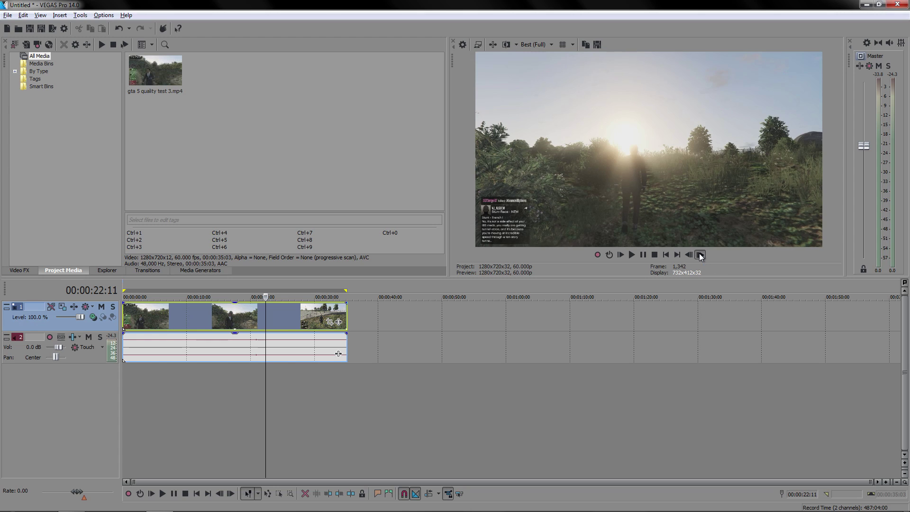
{"action": "left_click", "coordinate": [700, 255]}
{"action": "left_click", "coordinate": [700, 255]}
{"action": "left_click", "coordinate": [700, 255]}
{"action": "left_click", "coordinate": [700, 256]}
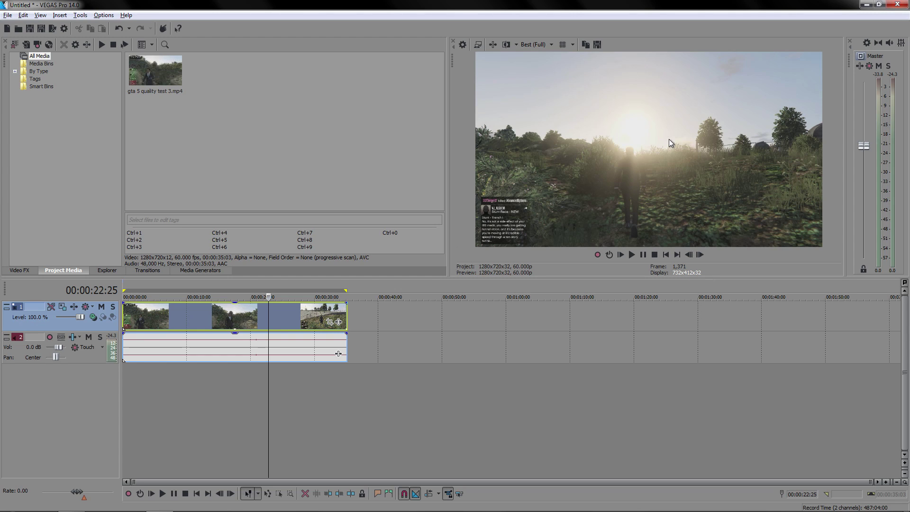
{"action": "key", "text": "ctrl+Home"}
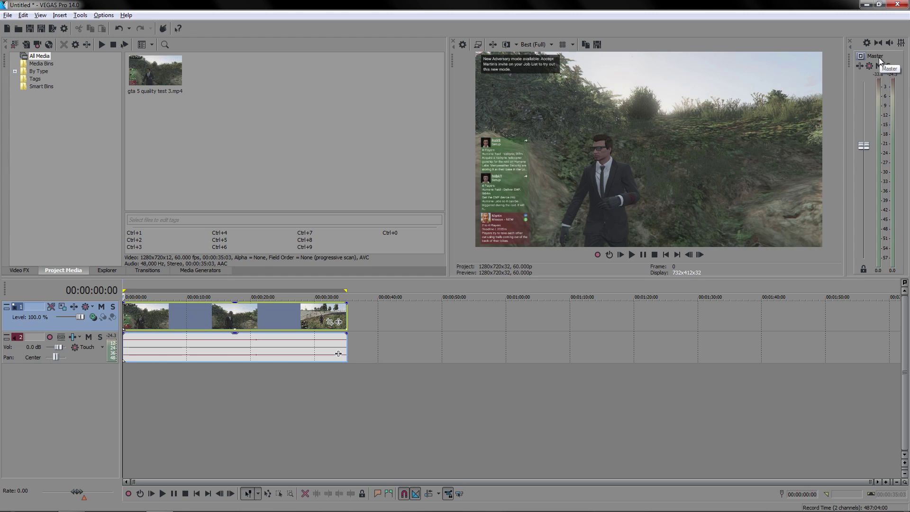
Widen the Master bus display, try its output fader at -1.7 dB, and reset the fader to 0.0 dB
{"action": "left_click_drag", "start_coordinate": [848, 73], "coordinate": [830, 85]}
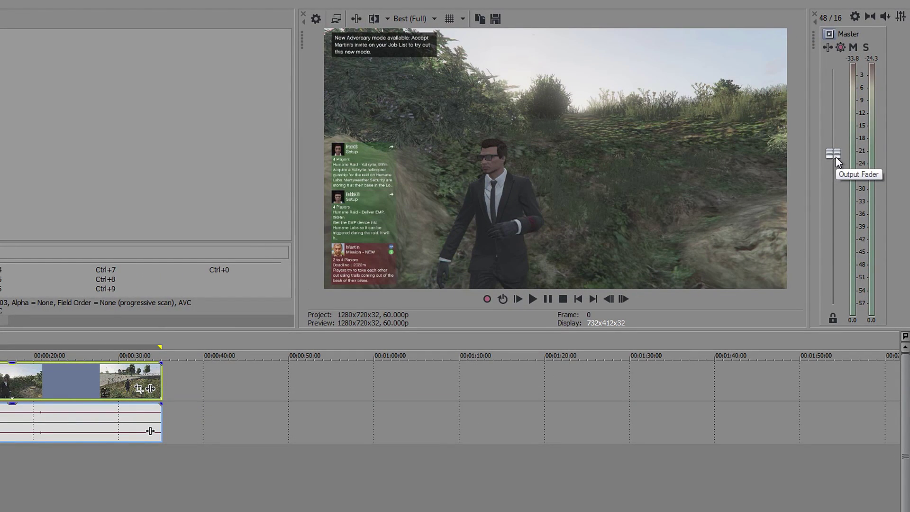
{"action": "left_click_drag", "start_coordinate": [834, 153], "coordinate": [833, 179]}
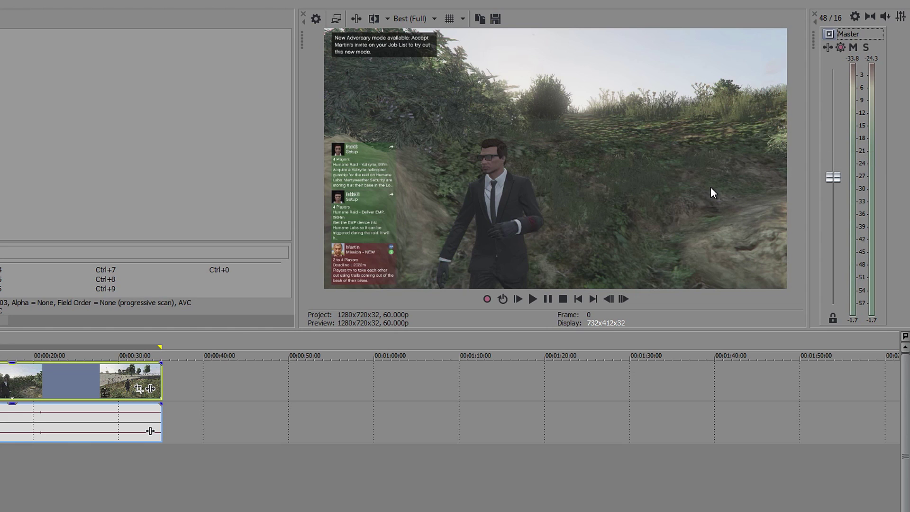
{"action": "double_click", "coordinate": [834, 177]}
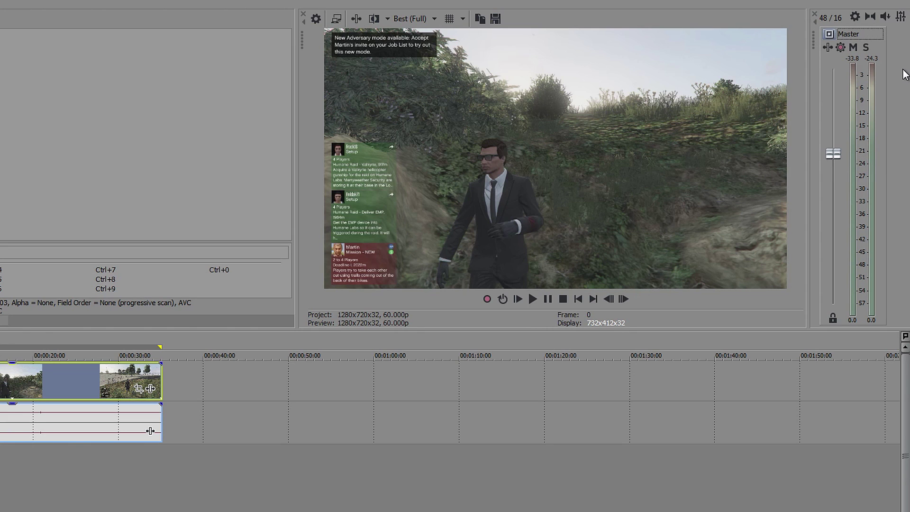
{"action": "left_click", "coordinate": [856, 17]}
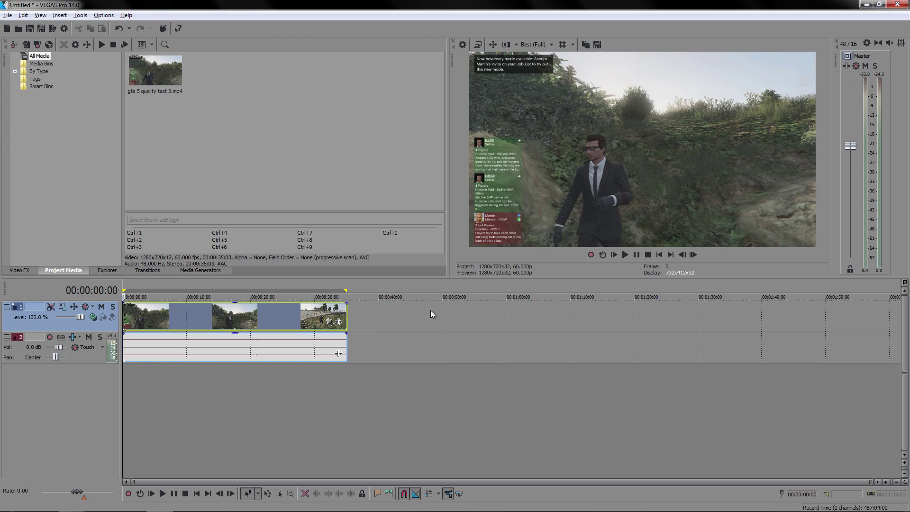
Place the timeline cursor at several points in the empty area after the clip, ending at 00:00:45:23
{"action": "left_click", "coordinate": [392, 312]}
{"action": "left_click", "coordinate": [518, 322]}
{"action": "left_click", "coordinate": [610, 308]}
{"action": "left_click", "coordinate": [712, 317]}
{"action": "left_click", "coordinate": [502, 317]}
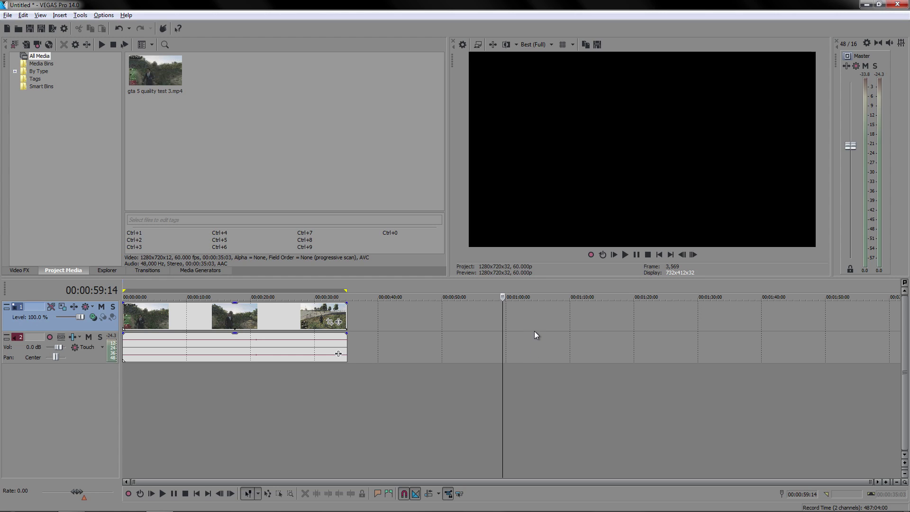
{"action": "left_click", "coordinate": [415, 317]}
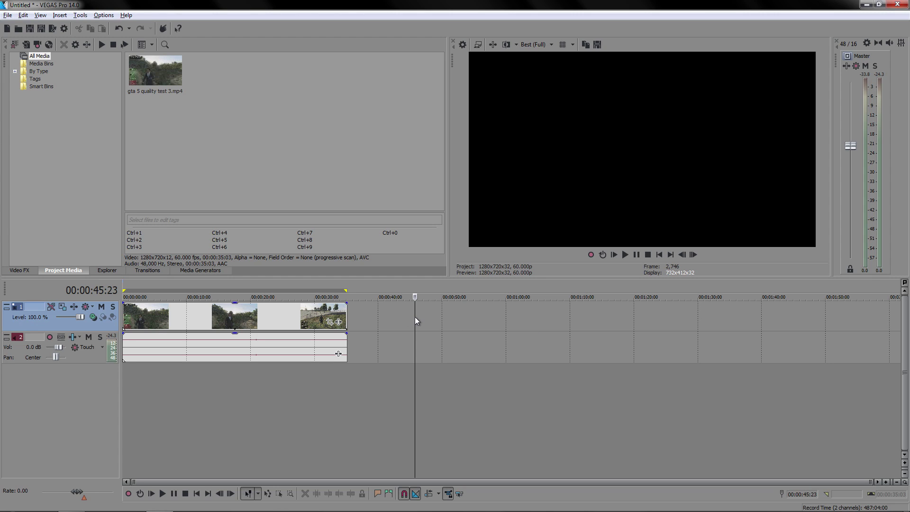
Move the timeline cursor to several points on the clip, including 00:00:20:07 and the clip's end, finishing at 00:00:07:21
{"action": "scroll", "coordinate": [427, 317], "scroll_direction": "up", "scroll_amount": 4}
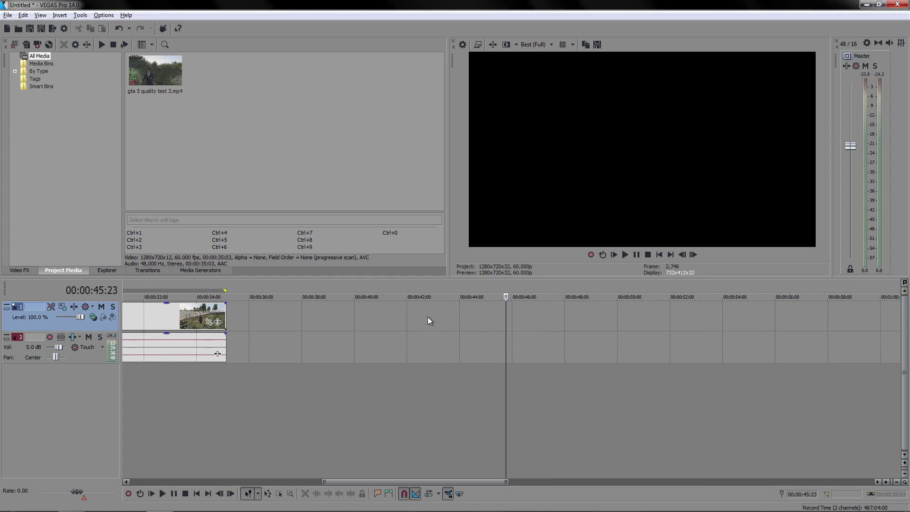
{"action": "left_click", "coordinate": [484, 318]}
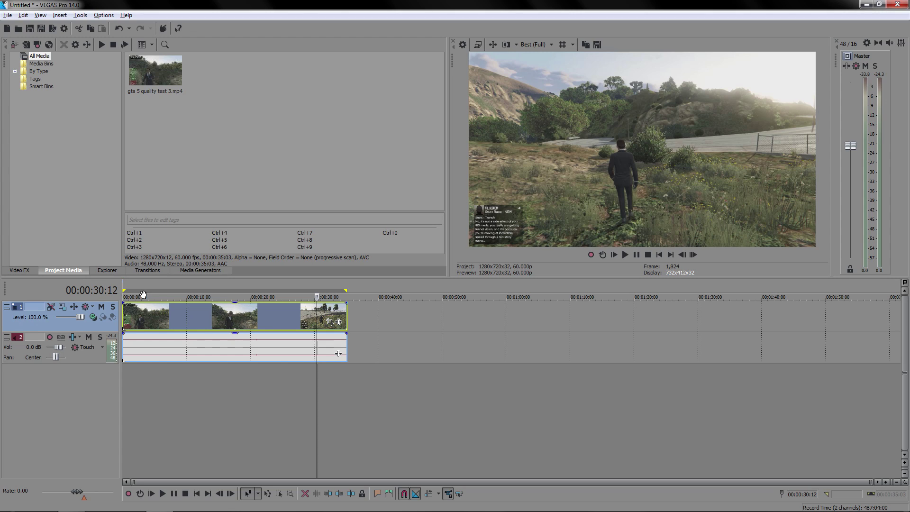
{"action": "left_click", "coordinate": [252, 295]}
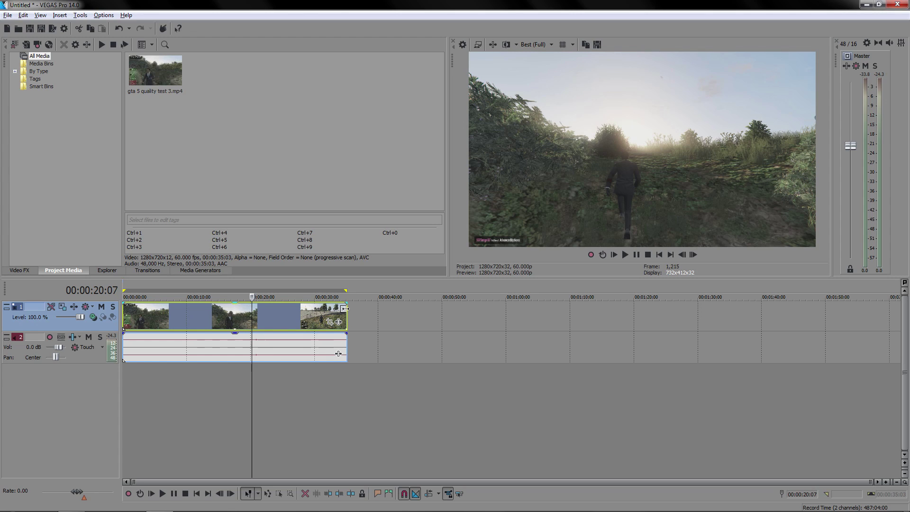
{"action": "left_click", "coordinate": [345, 309]}
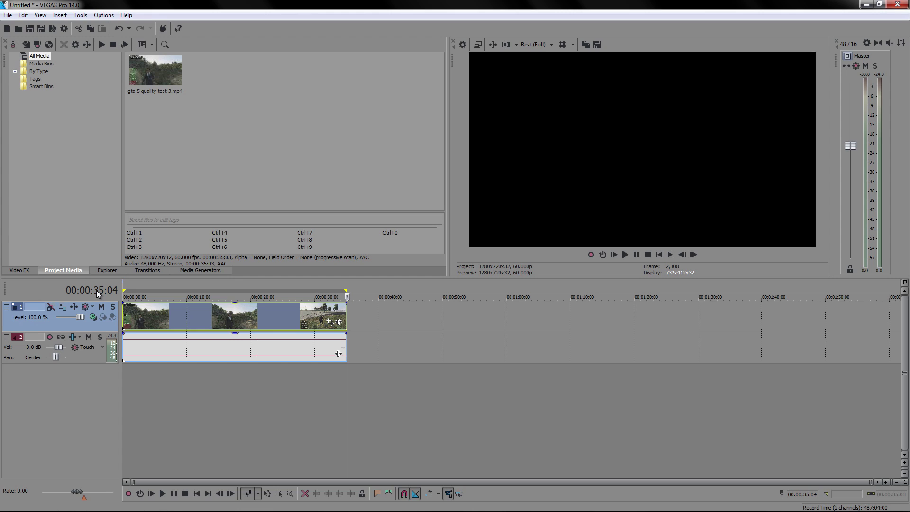
{"action": "left_click", "coordinate": [179, 315]}
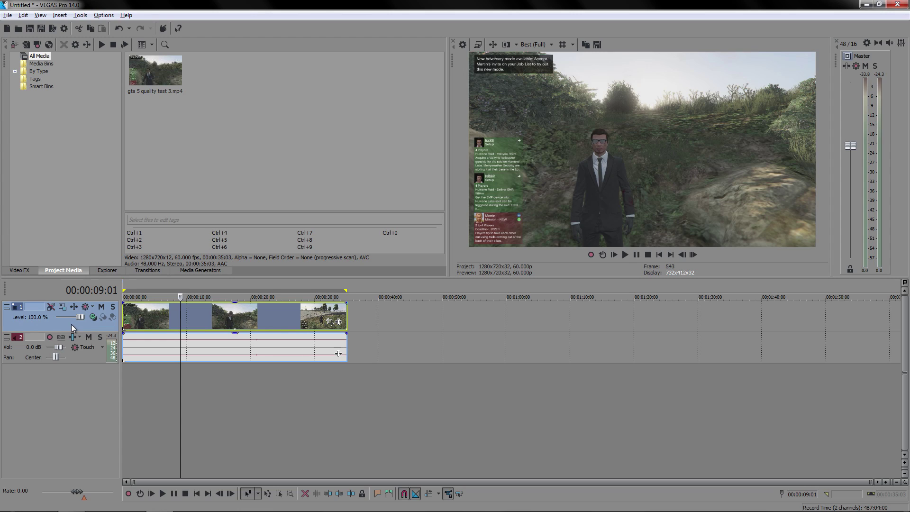
{"action": "left_click_drag", "start_coordinate": [130, 338], "coordinate": [130, 343]}
{"action": "left_click", "coordinate": [172, 319]}
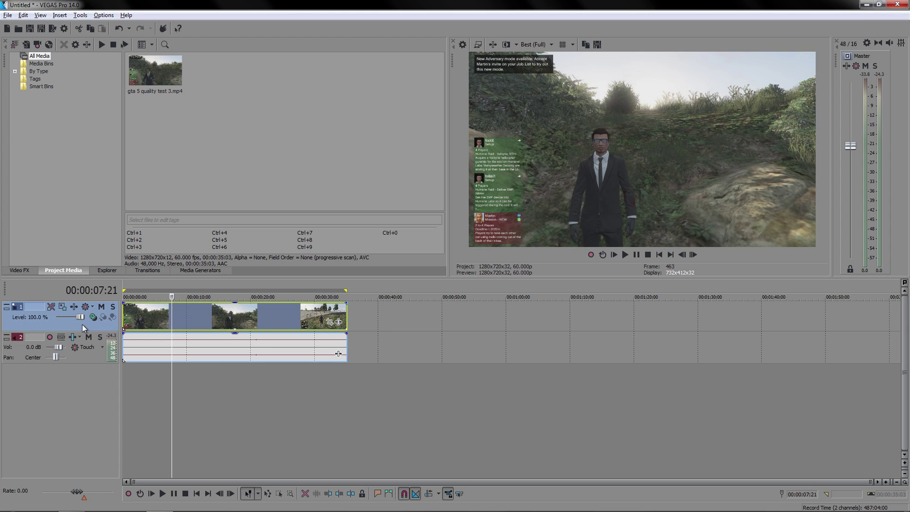
Select the audio track, switch back to the video track, and place the cursor at 00:00:05:08
{"action": "left_click", "coordinate": [81, 360]}
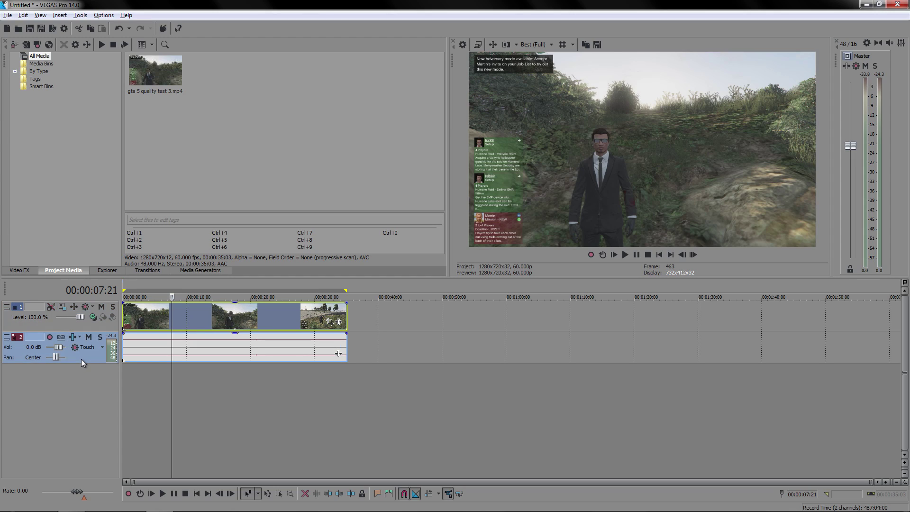
{"action": "left_click", "coordinate": [69, 327]}
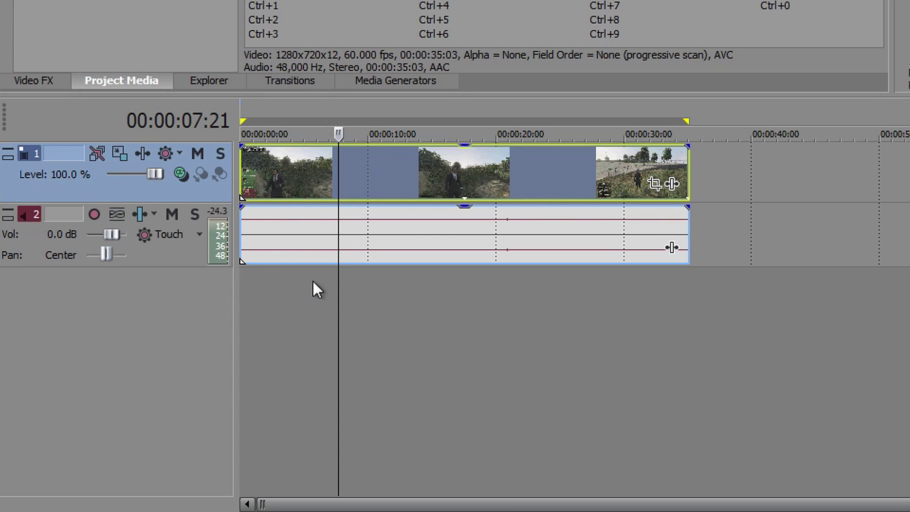
{"action": "left_click", "coordinate": [307, 175]}
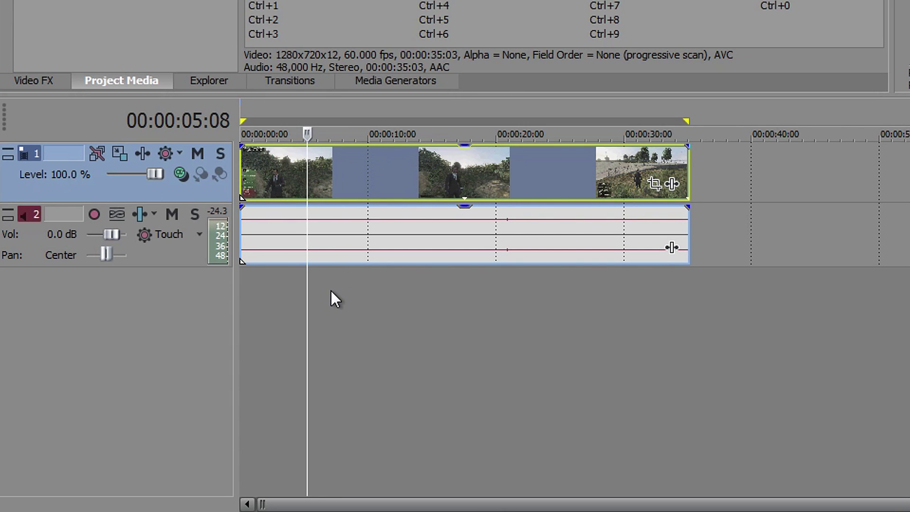
Insert an empty video track above the clip, delete it again, and return the cursor to the timeline's start
{"action": "right_click", "coordinate": [350, 305]}
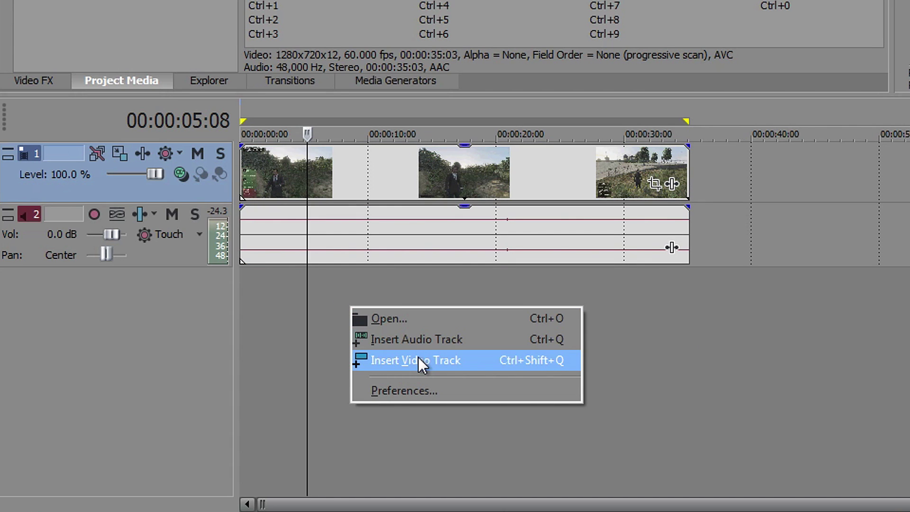
{"action": "left_click", "coordinate": [413, 360]}
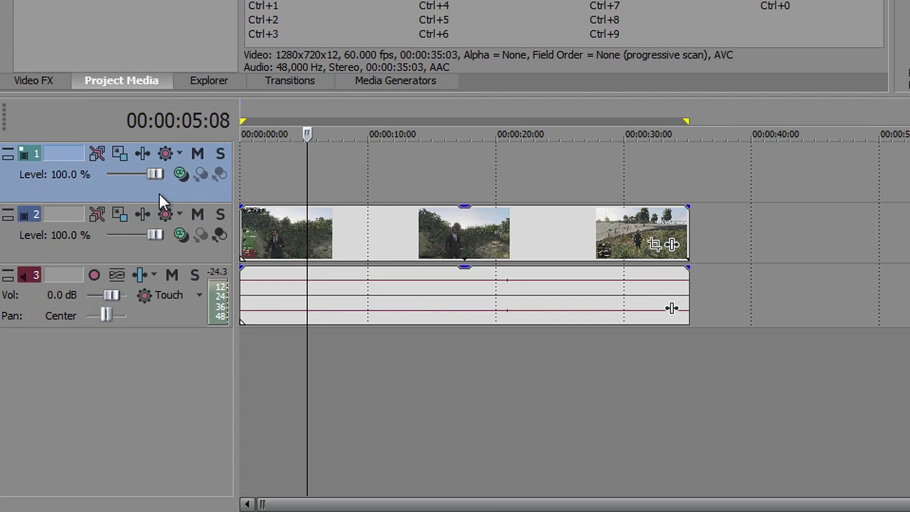
{"action": "left_click", "coordinate": [120, 217]}
{"action": "left_click", "coordinate": [122, 186]}
{"action": "key", "text": "Delete"}
{"action": "key", "text": "ctrl+Home"}
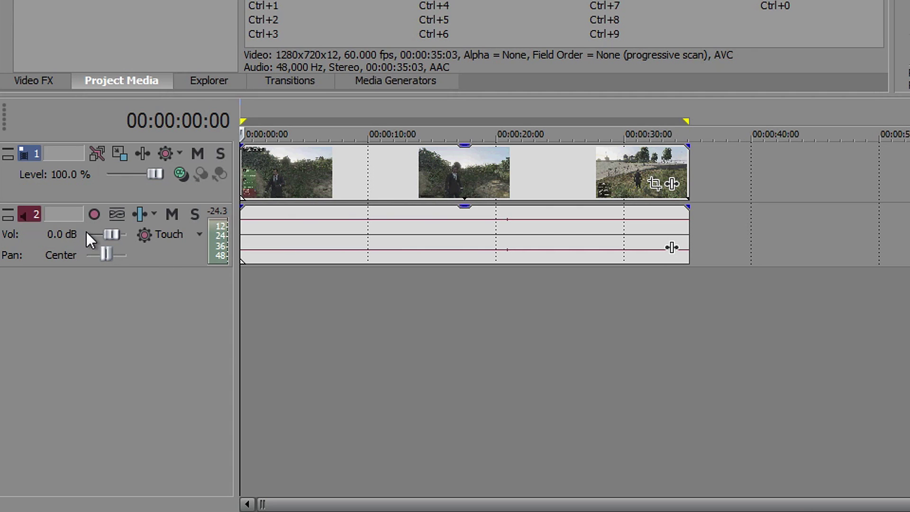
Set the audio track's volume to 0.1 dB, try its pan at 19 % L, and reset the pan to Center
{"action": "left_click_drag", "start_coordinate": [106, 235], "coordinate": [113, 234]}
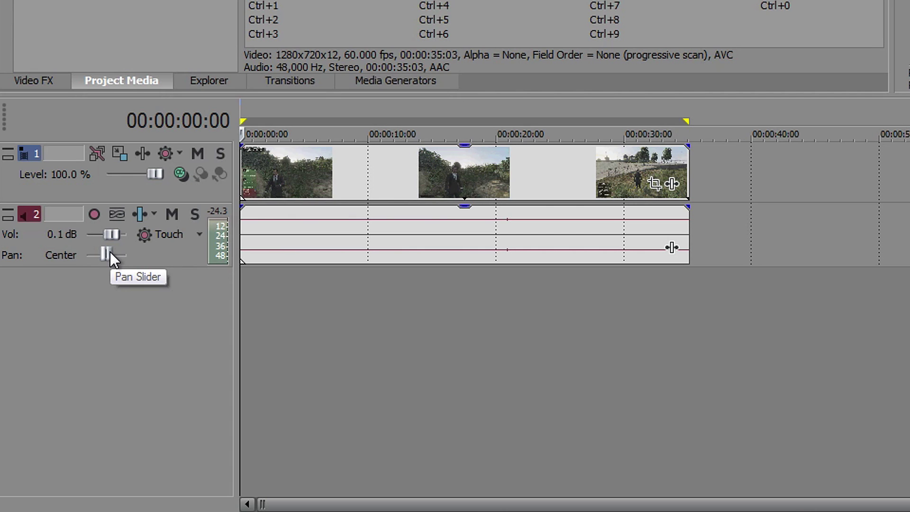
{"action": "left_click_drag", "start_coordinate": [108, 251], "coordinate": [101, 251]}
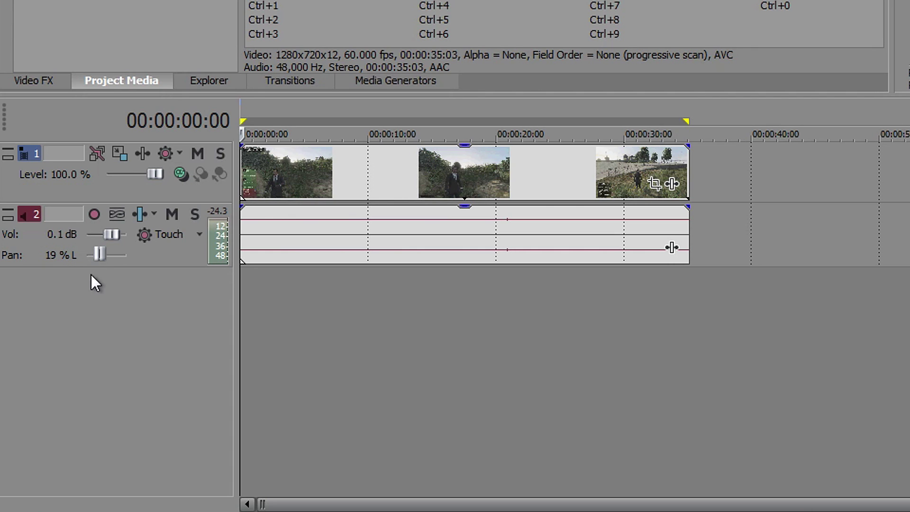
{"action": "left_click_drag", "start_coordinate": [101, 256], "coordinate": [108, 252]}
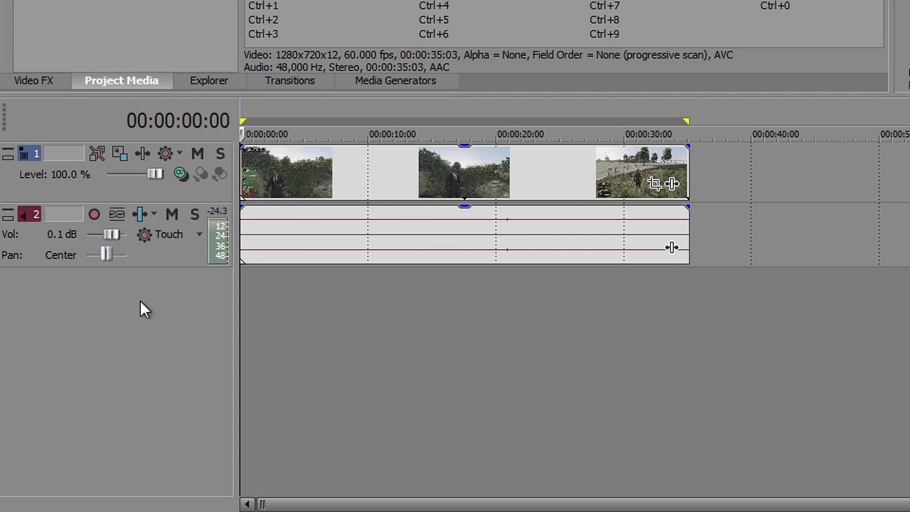
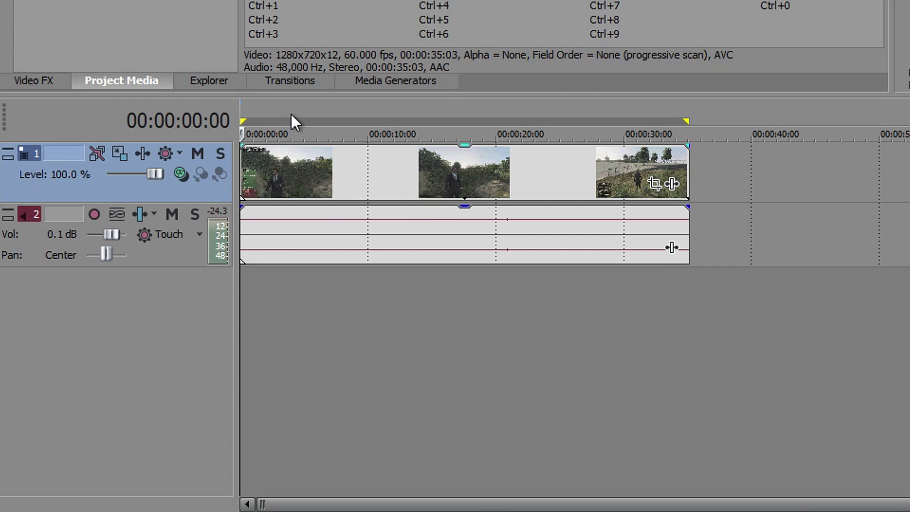
Review the video track's compositing modes and keep Source Alpha
{"action": "mouse_move", "coordinate": [253, 156]}
{"action": "left_click", "coordinate": [180, 174]}
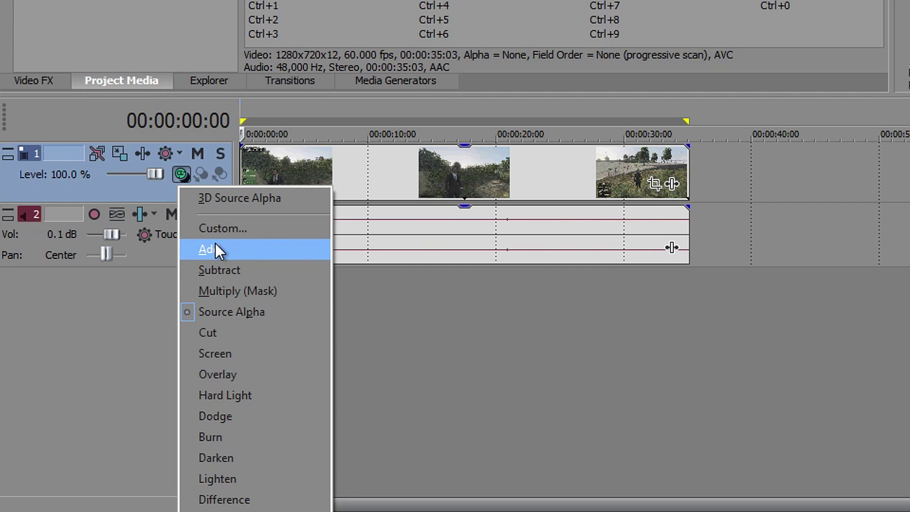
{"action": "left_click", "coordinate": [217, 313]}
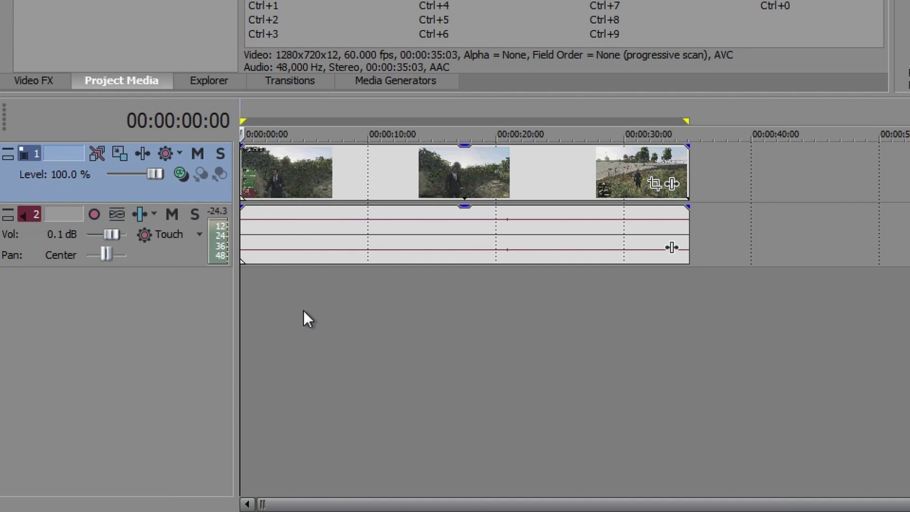
Insert a video track above the clip, fill it with the Blue background image over the clip's full length, and return to the start
{"action": "right_click", "coordinate": [300, 311]}
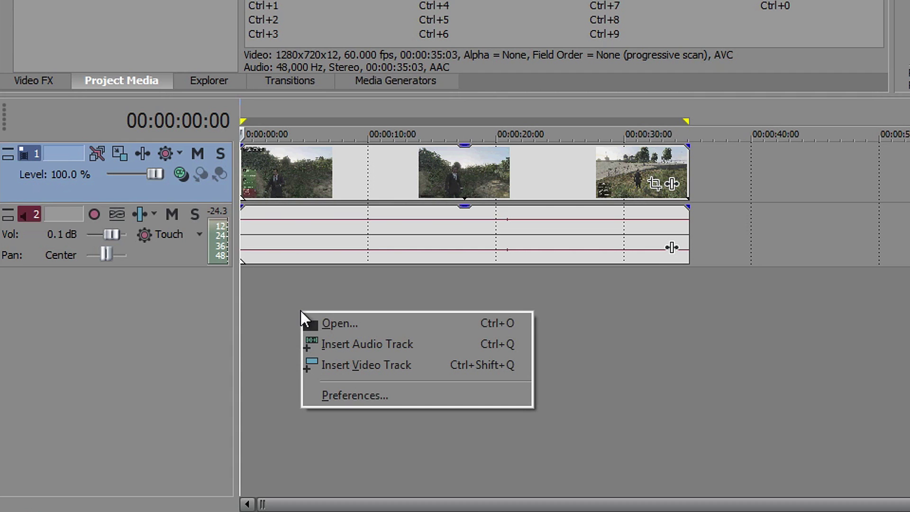
{"action": "left_click", "coordinate": [336, 364]}
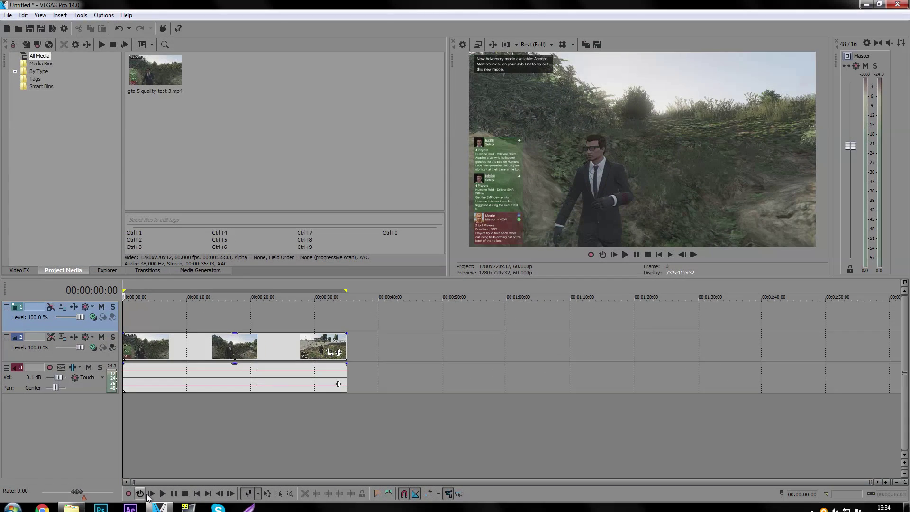
{"action": "left_click", "coordinate": [71, 501]}
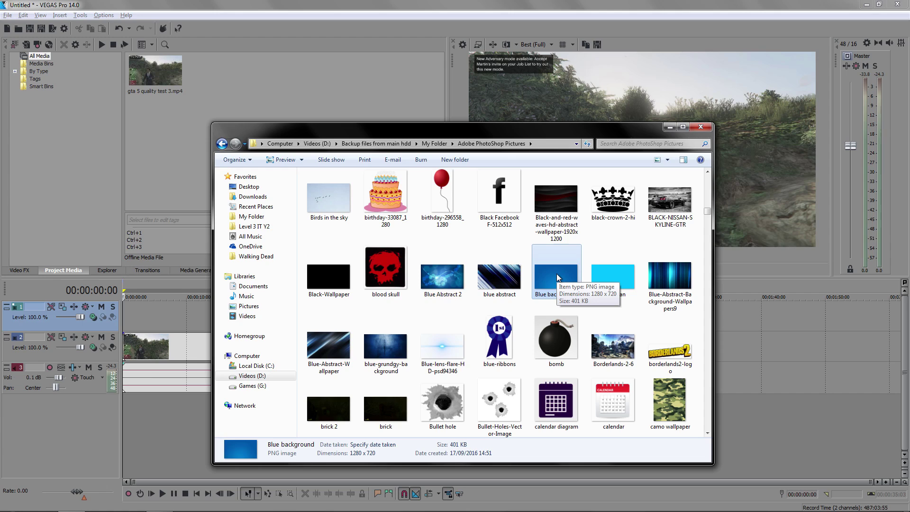
{"action": "left_click_drag", "start_coordinate": [561, 274], "coordinate": [347, 317]}
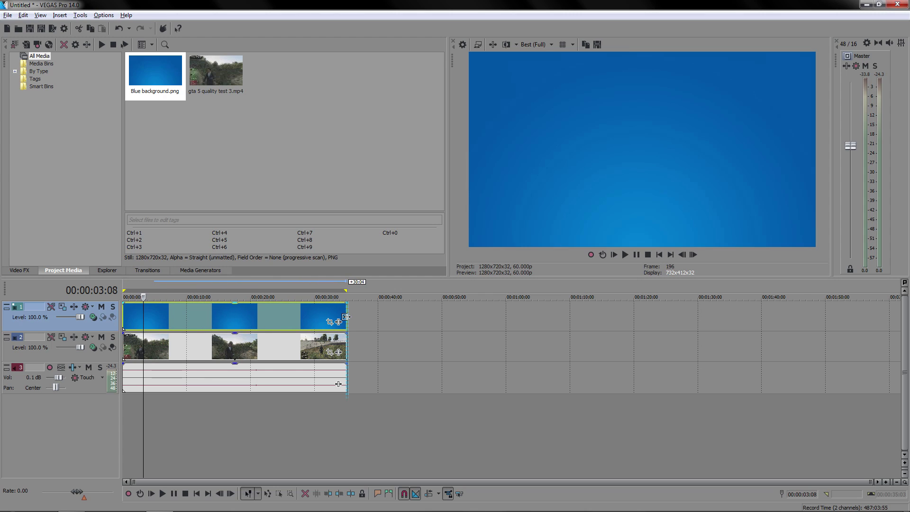
{"action": "left_click", "coordinate": [660, 255]}
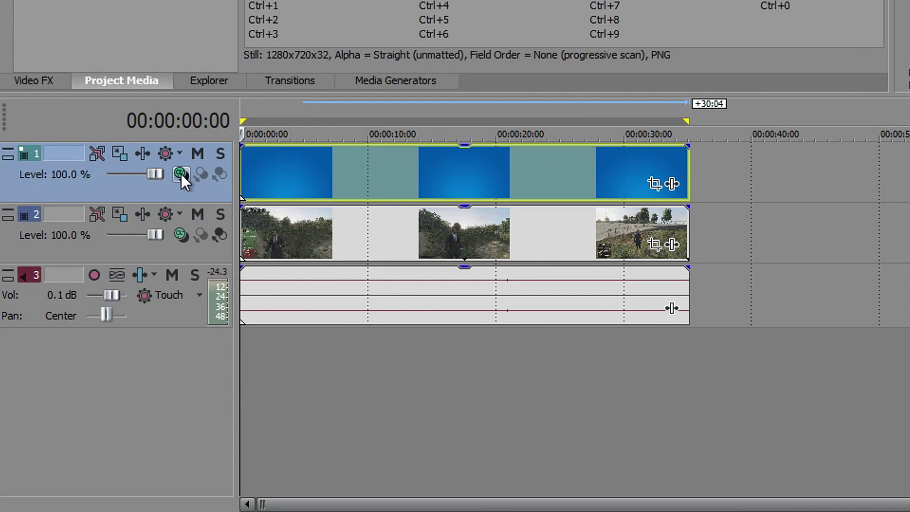
Try the compositing modes Add, Darken and Subtract on the blue background track
{"action": "left_click", "coordinate": [181, 174]}
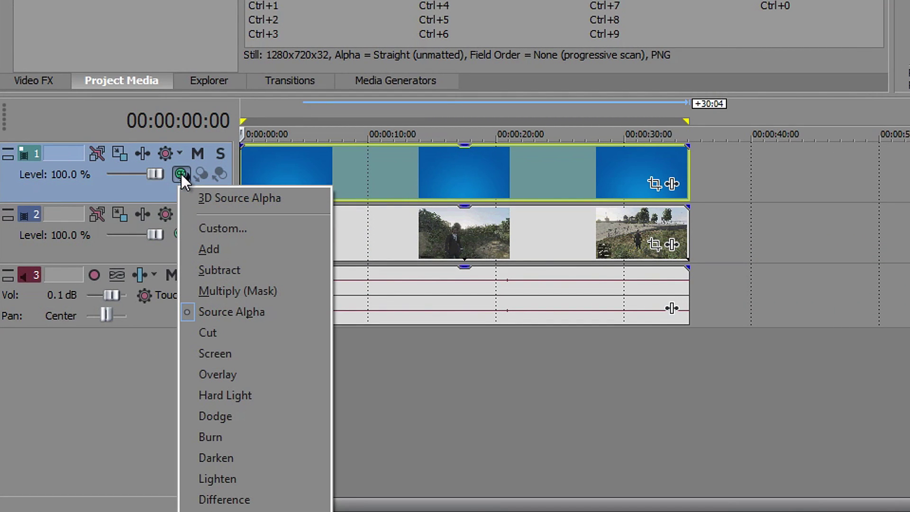
{"action": "left_click", "coordinate": [225, 248]}
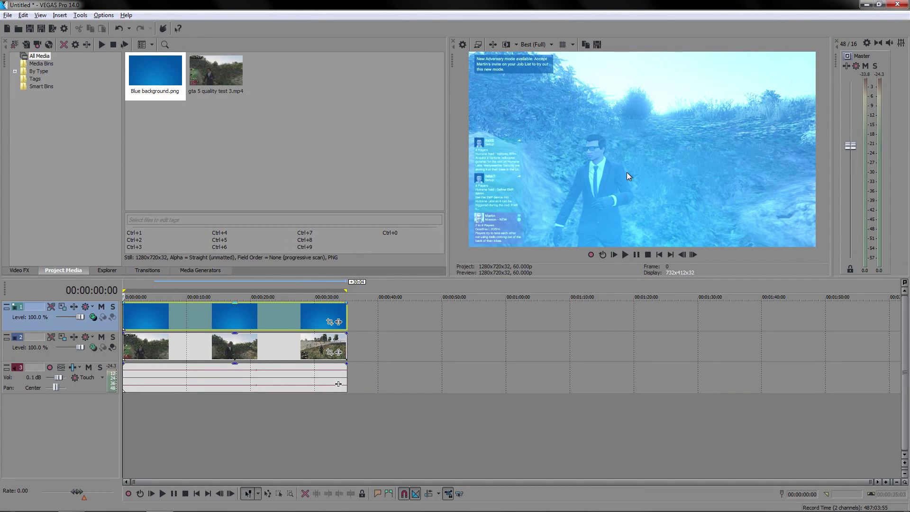
{"action": "left_click", "coordinate": [93, 318]}
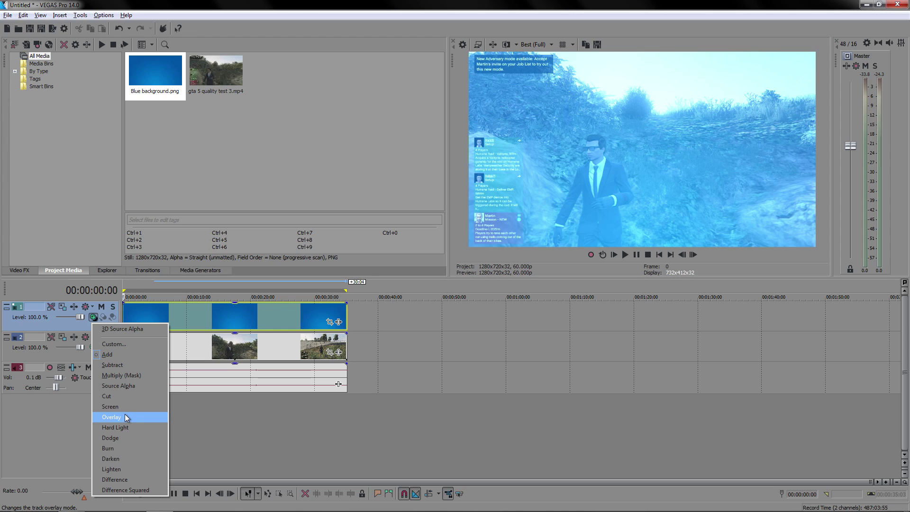
{"action": "left_click", "coordinate": [126, 458]}
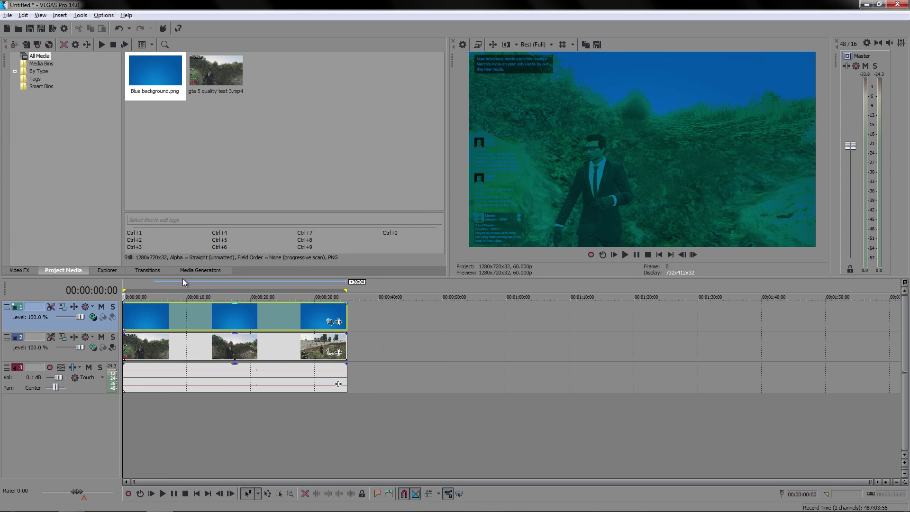
{"action": "left_click", "coordinate": [93, 317]}
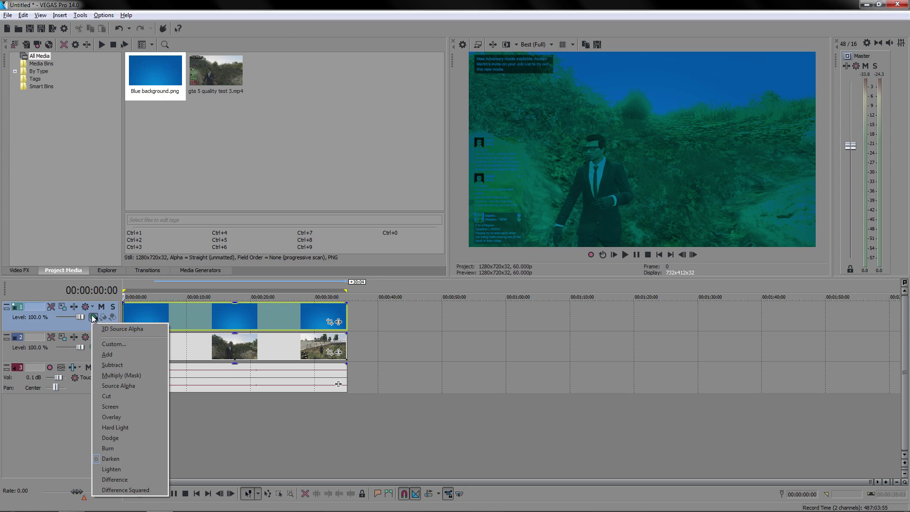
{"action": "left_click", "coordinate": [112, 365]}
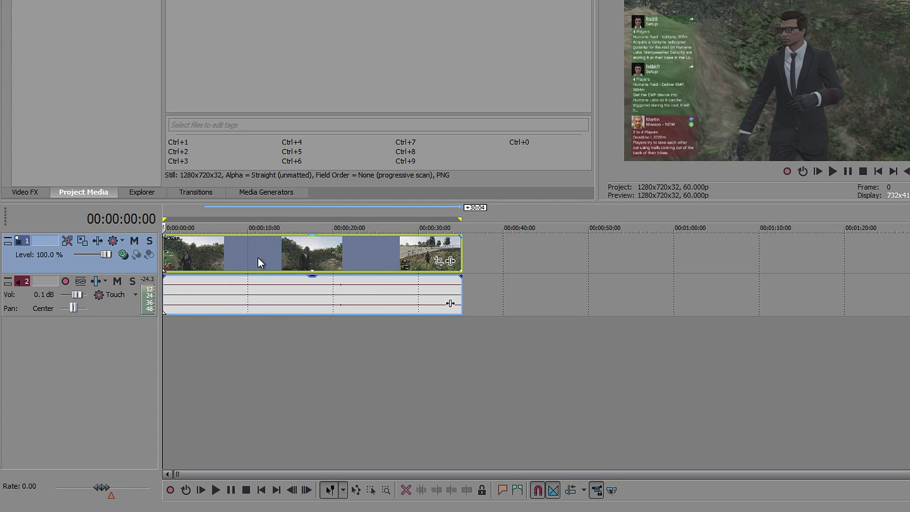
Review the video event's context commands and its Video Event properties, and close the properties without changes
{"action": "right_click", "coordinate": [213, 249]}
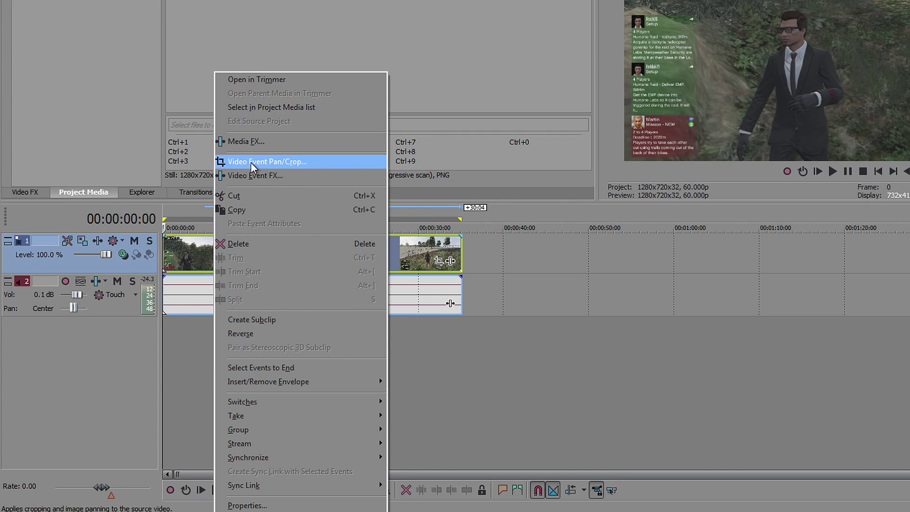
{"action": "mouse_move", "coordinate": [279, 443]}
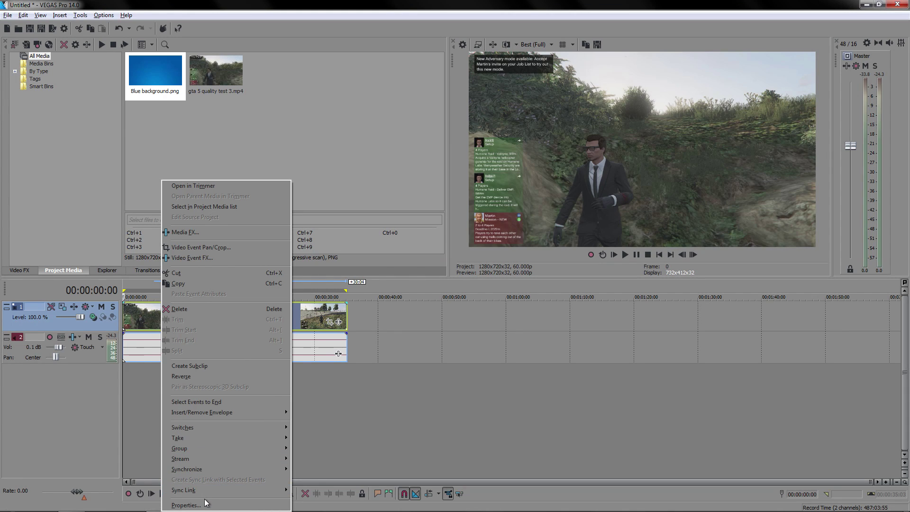
{"action": "left_click", "coordinate": [204, 505]}
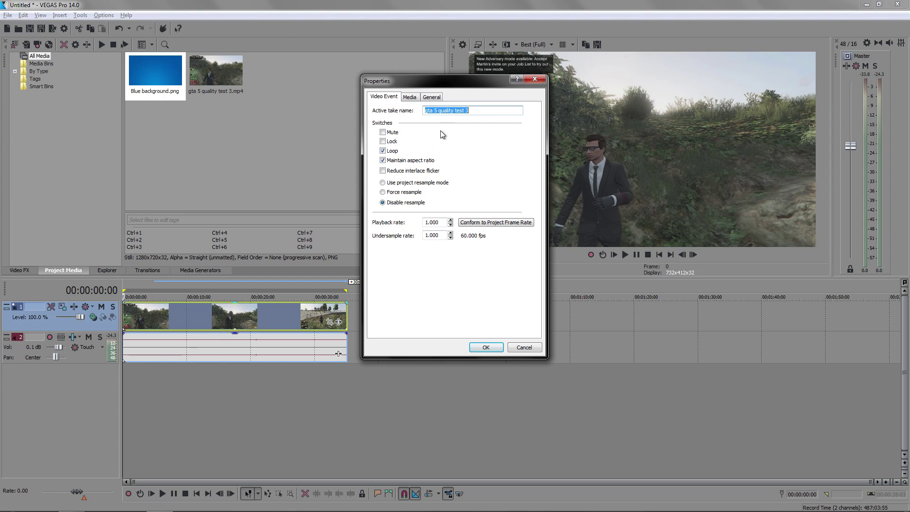
{"action": "left_click", "coordinate": [486, 347]}
Examine the audio event's properties, including its Media and General details, and return to the Audio Event settings
{"action": "left_click", "coordinate": [207, 343]}
{"action": "right_click", "coordinate": [230, 345]}
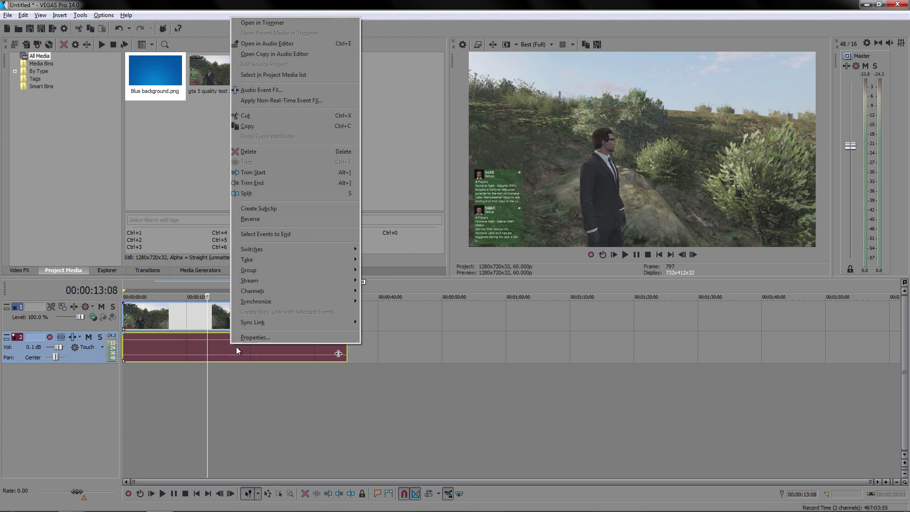
{"action": "left_click", "coordinate": [256, 338]}
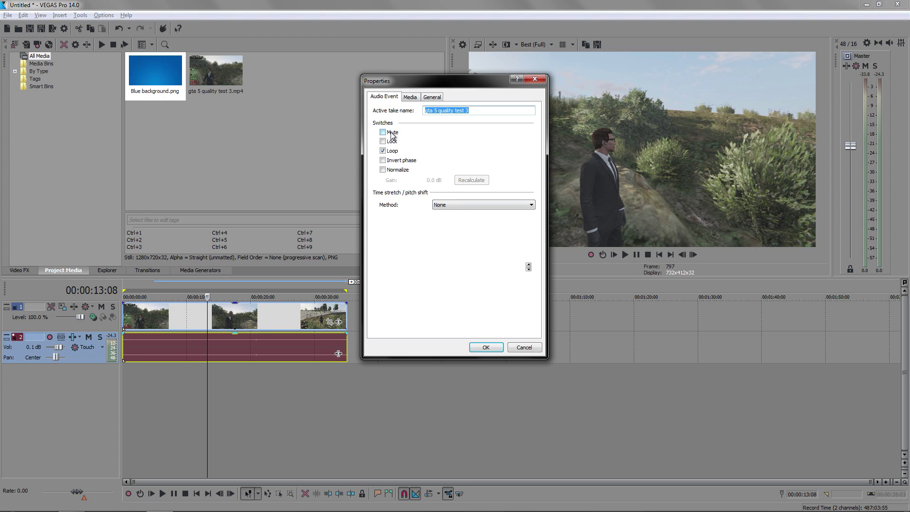
{"action": "left_click", "coordinate": [410, 97]}
{"action": "left_click", "coordinate": [430, 97]}
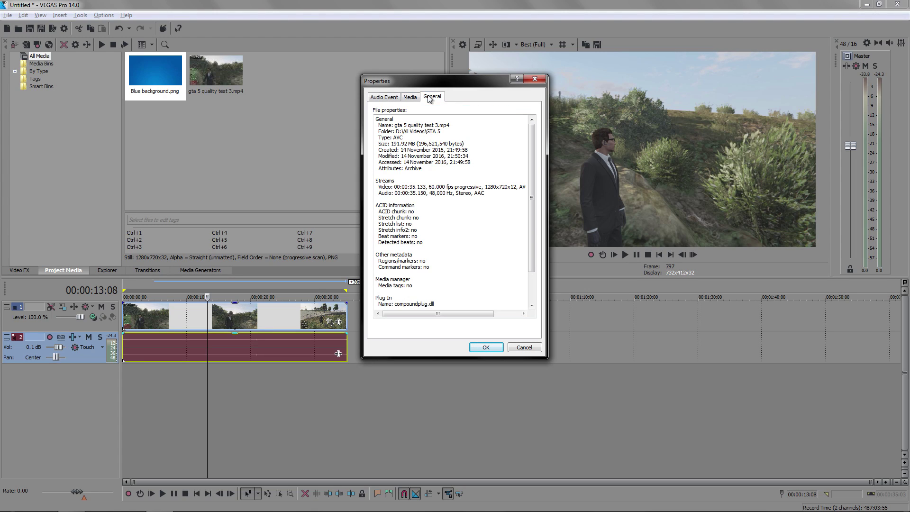
{"action": "left_click", "coordinate": [388, 98]}
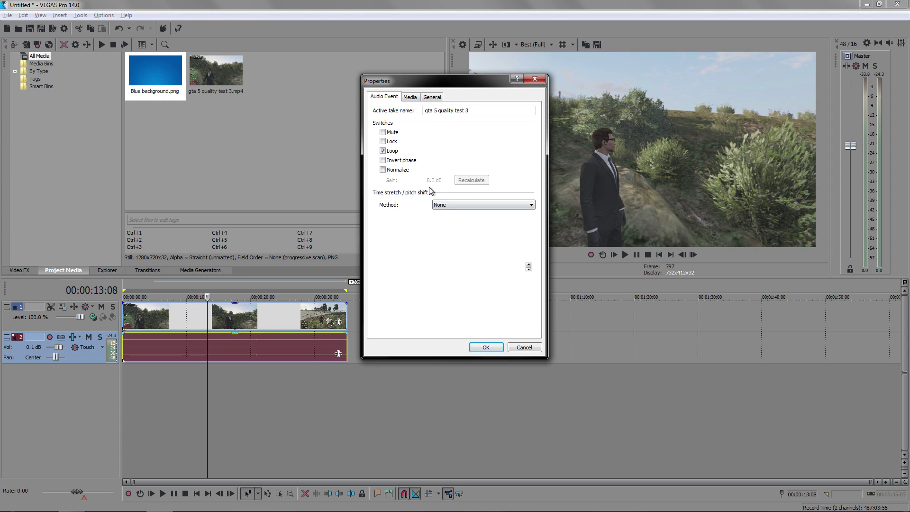